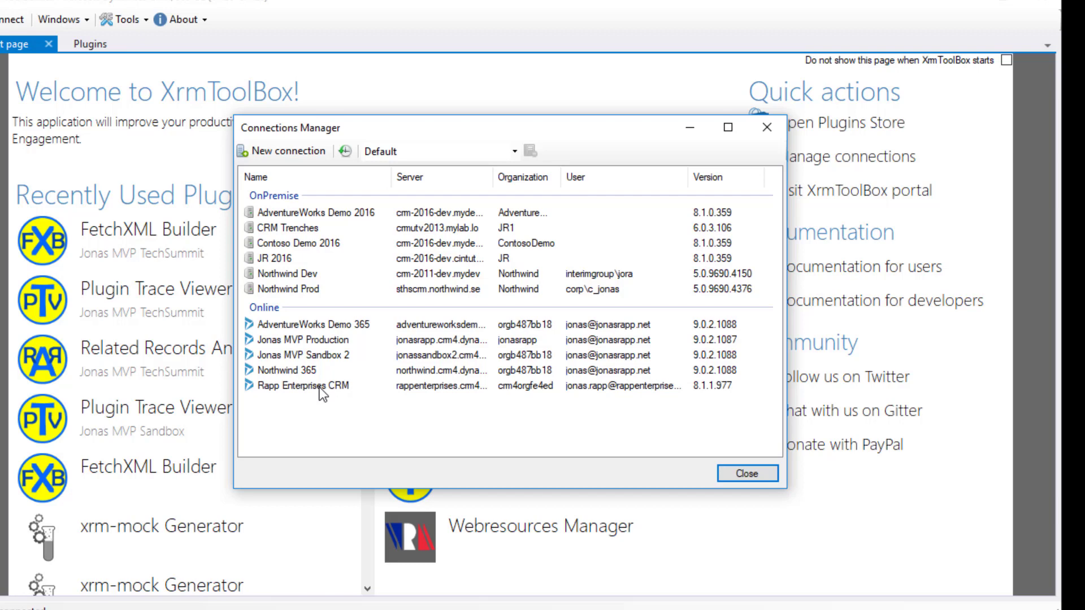
# Start moving the AdventureWorks Demo 2016, Contoso Demo 2016 and AdventureWorks Demo 365 connections to a new connection file named Demos.
pyautogui.click(320, 215)
pyautogui.keyDown('ctrl'); pyautogui.click(324, 243); pyautogui.keyUp('ctrl')
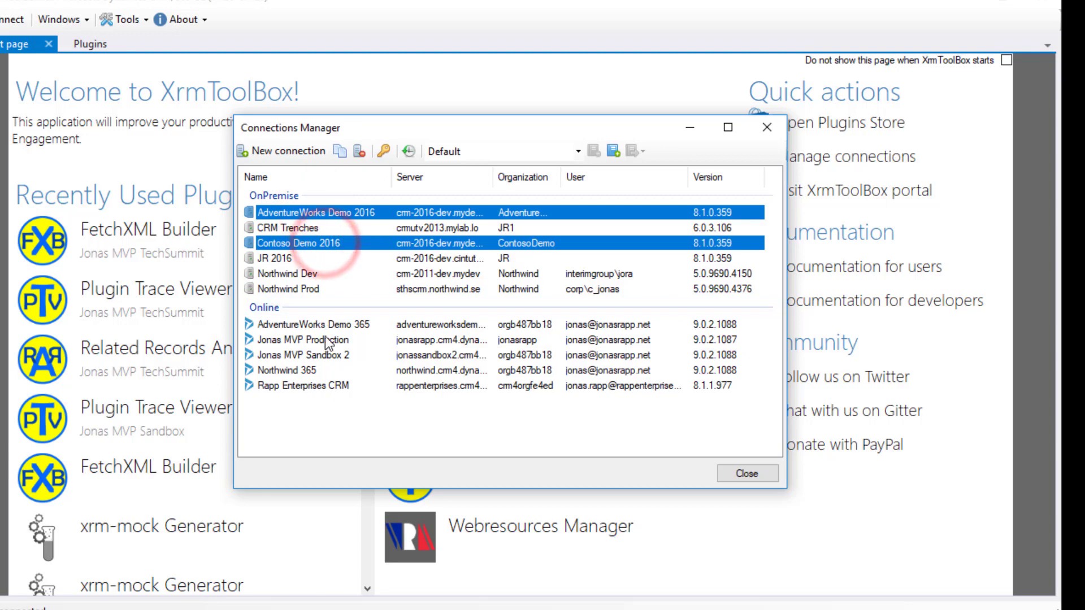
pyautogui.keyDown('ctrl'); pyautogui.click(330, 324); pyautogui.keyUp('ctrl')
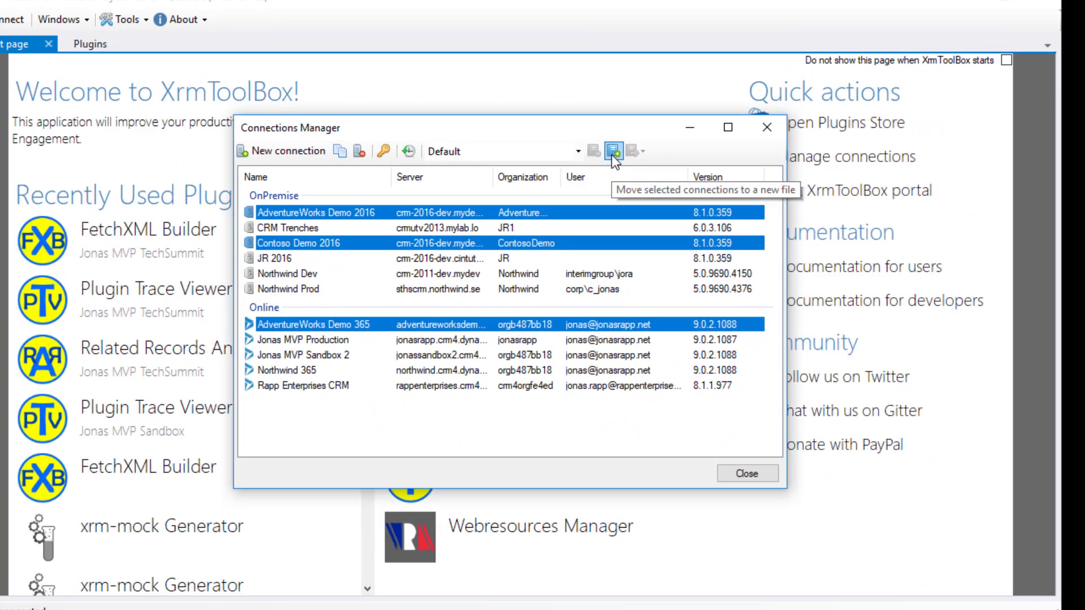
pyautogui.click(612, 151)
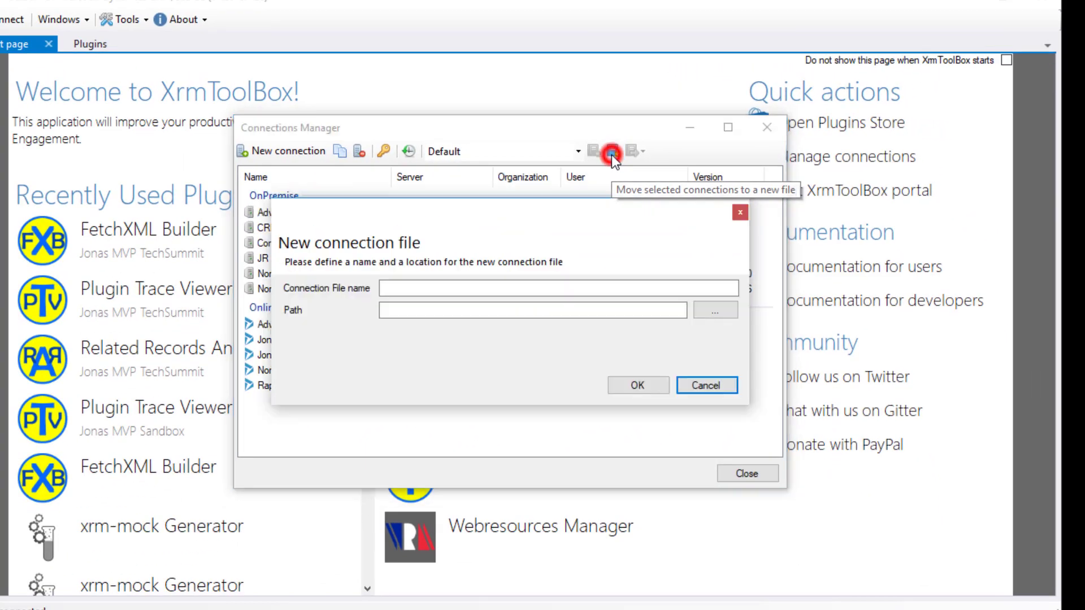
pyautogui.click(499, 287)
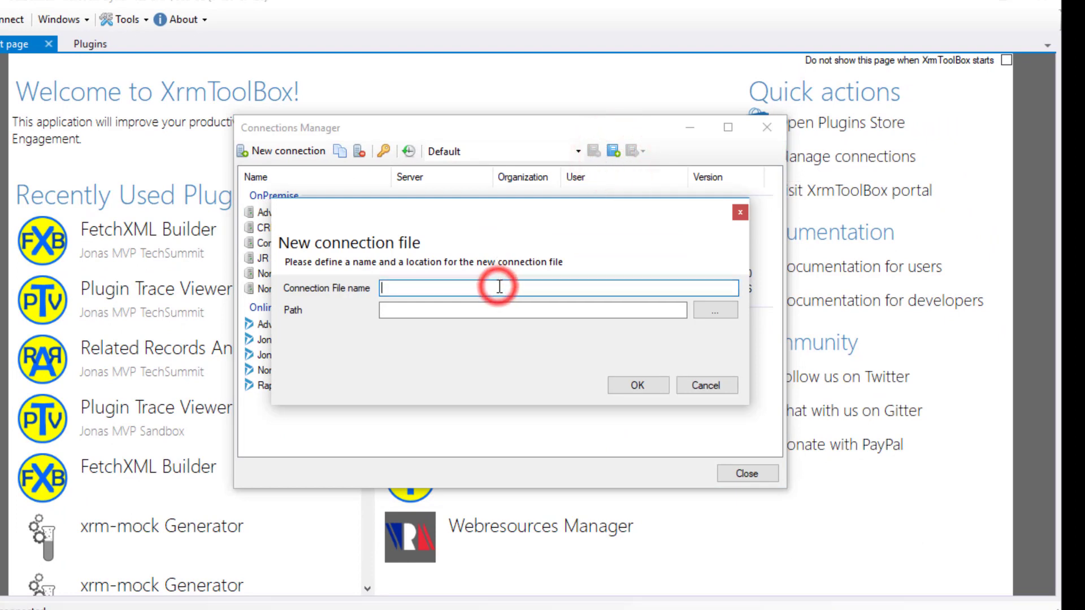
pyautogui.write('Demos')
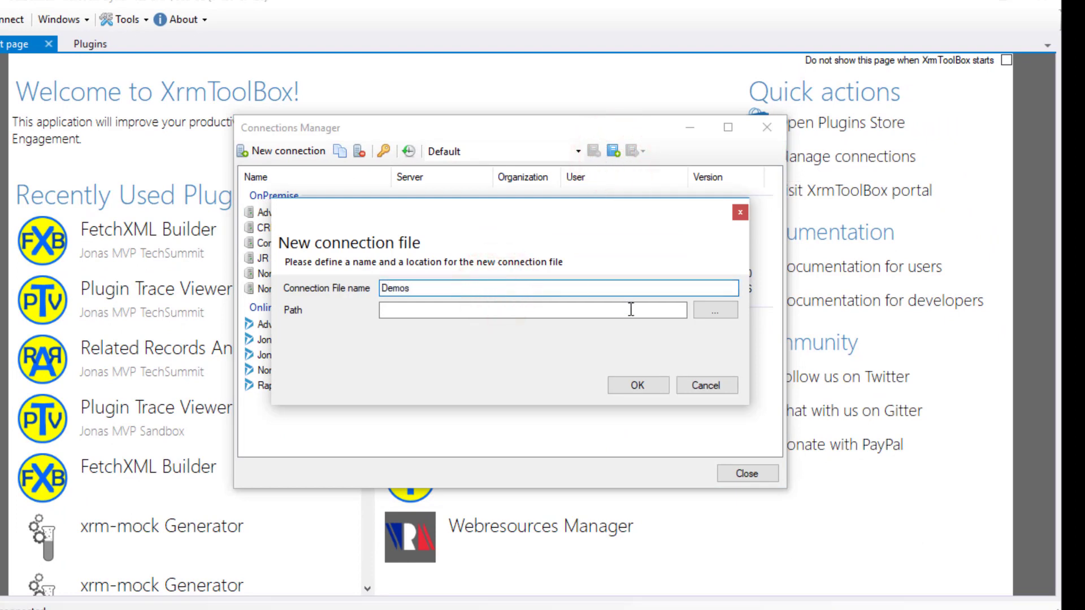
# Save the connection file as Demos.xml in a new XTBConnections folder under OneDrive - Avanade.
pyautogui.click(703, 313)
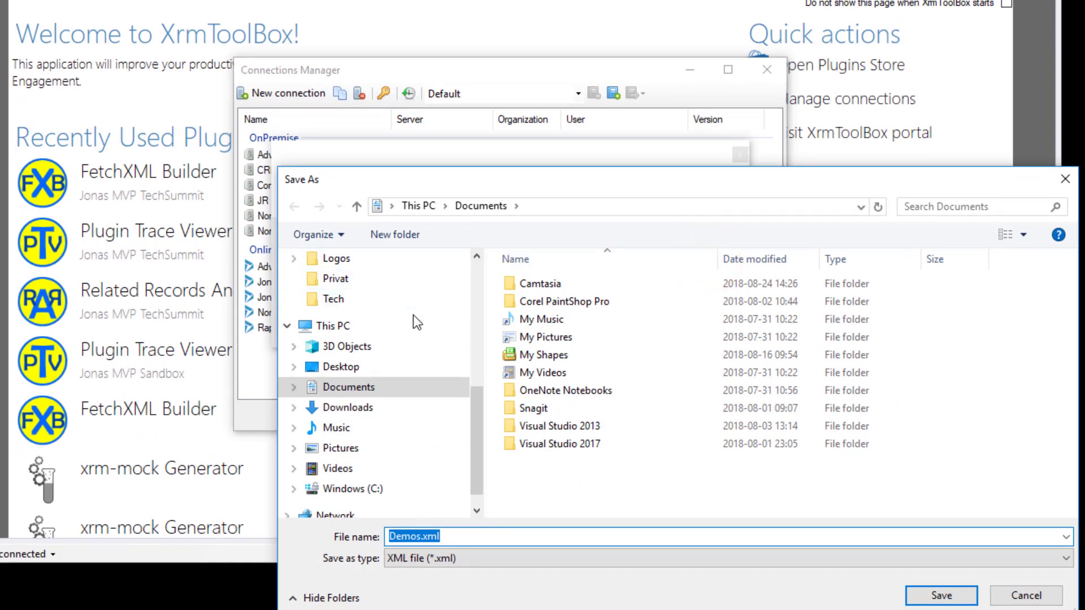
pyautogui.scroll(4, 413, 316)
pyautogui.scroll(1, 412, 314)
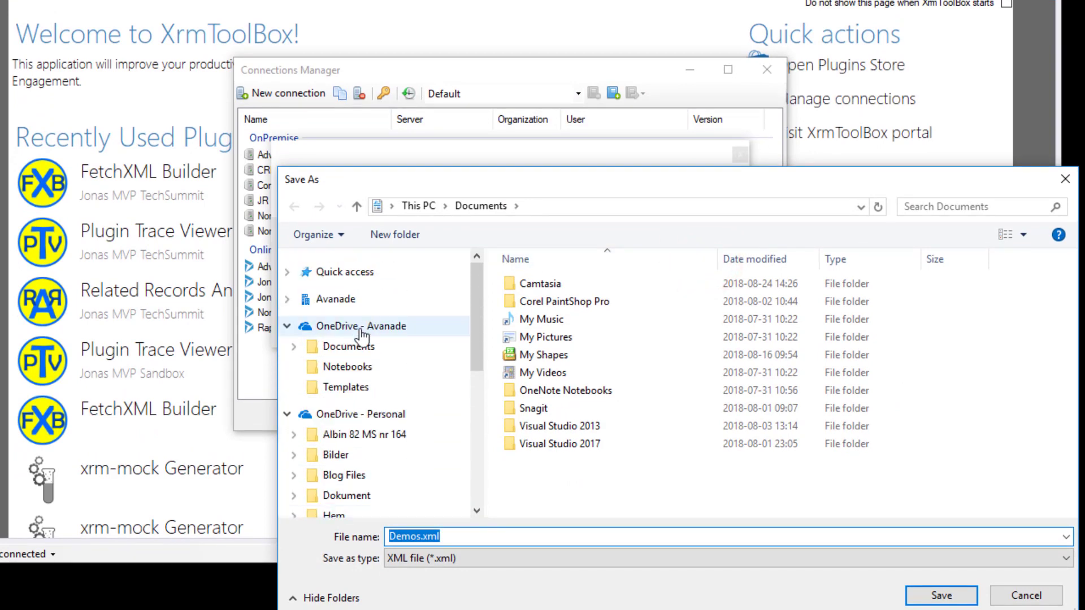
pyautogui.click(352, 324)
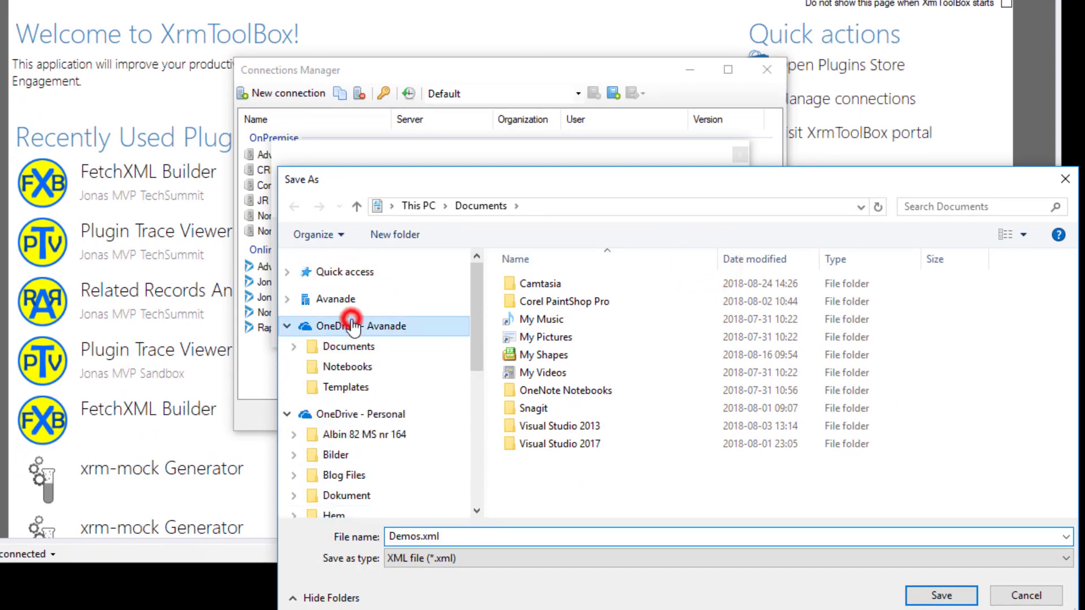
pyautogui.click(408, 236)
pyautogui.write('XTBConnections')
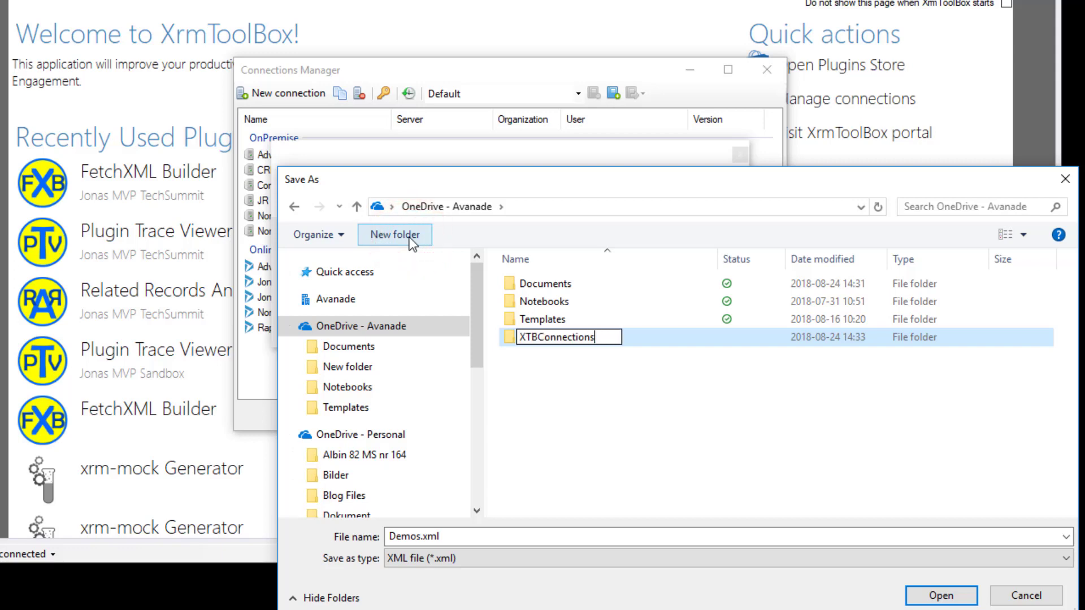
pyautogui.press('Return')
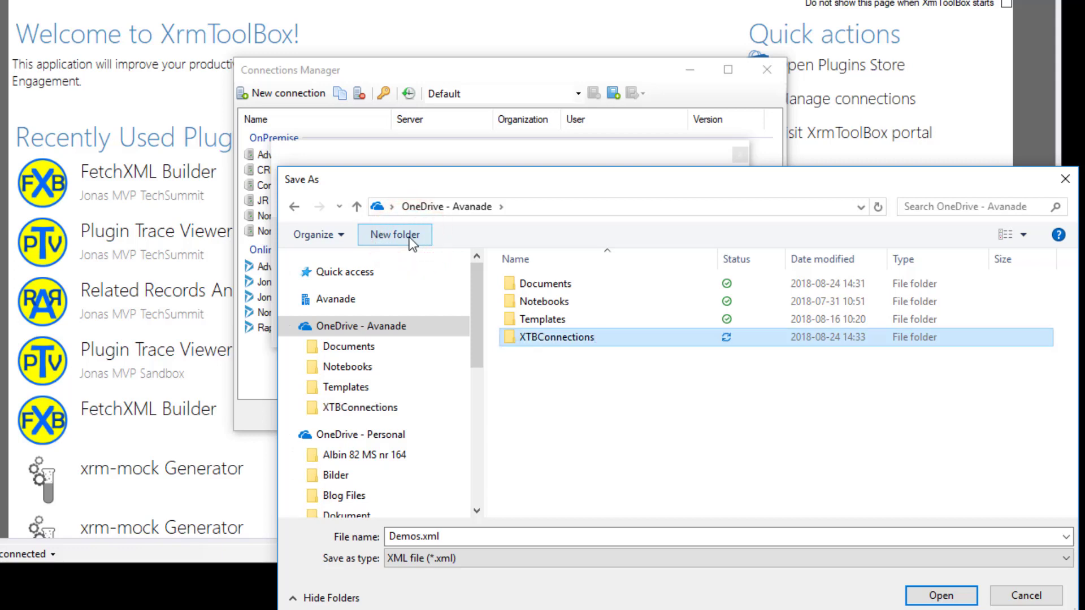
pyautogui.press('Return')
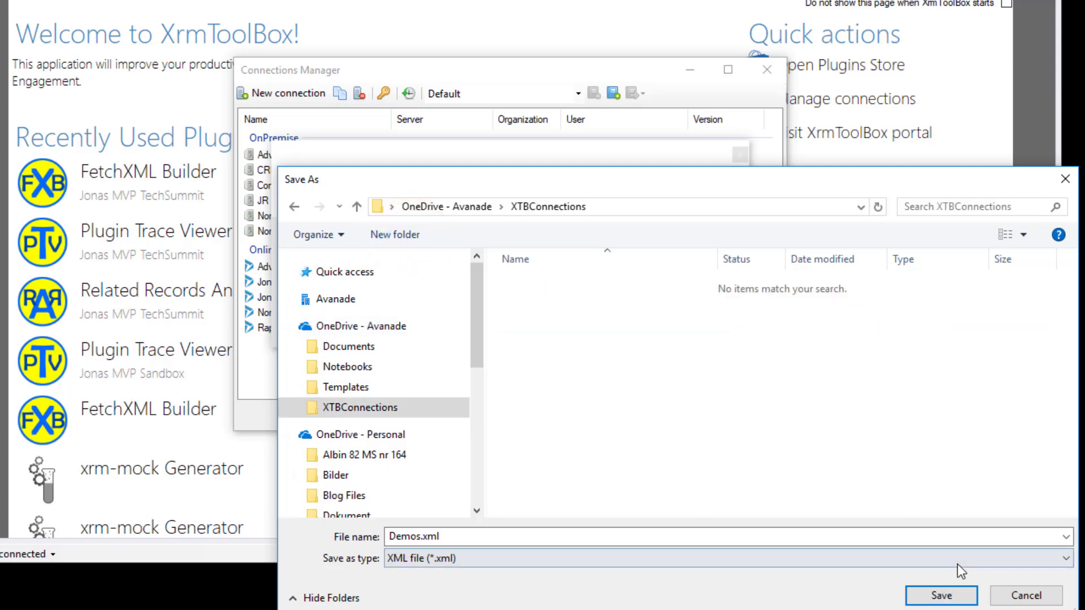
pyautogui.click(941, 596)
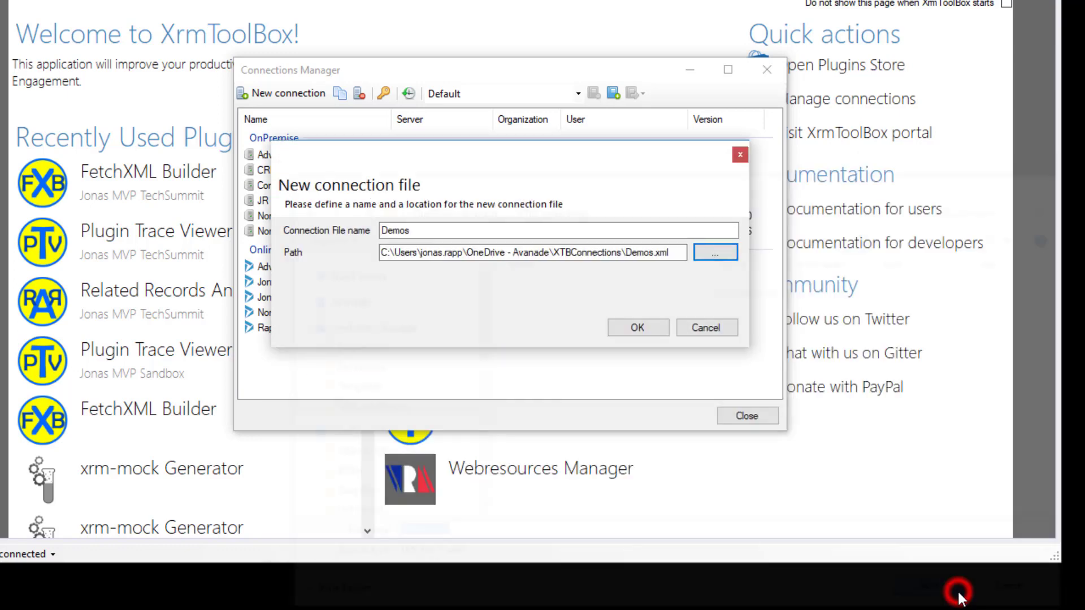
pyautogui.click(660, 330)
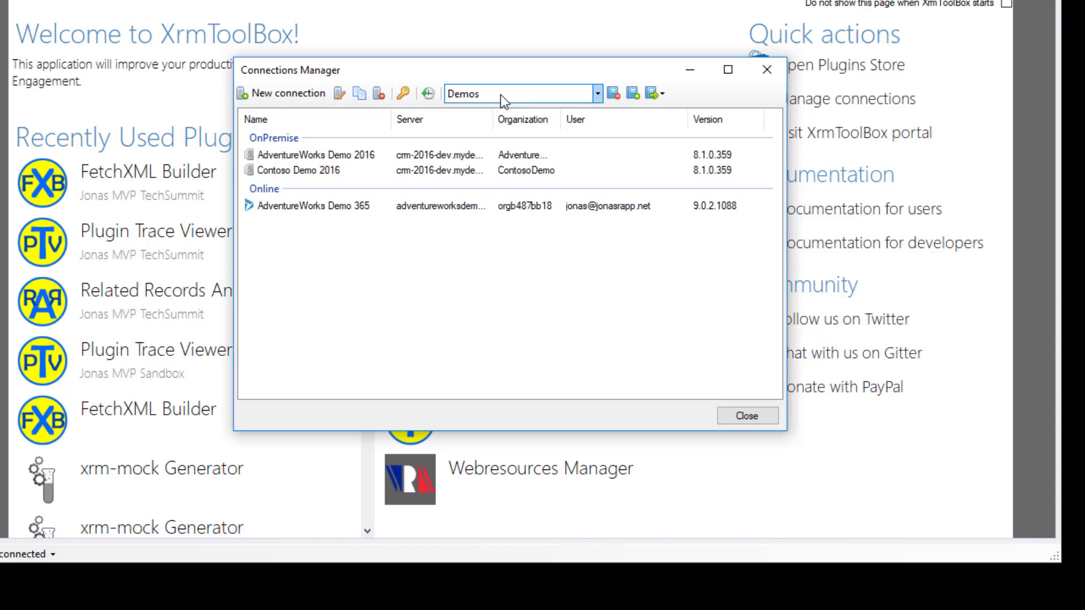
# Move Northwind Dev, Northwind Prod and Northwind 365 from the Default list to a new connection file named Northwind in the XTBConnections folder.
pyautogui.click(503, 95)
pyautogui.click(501, 107)
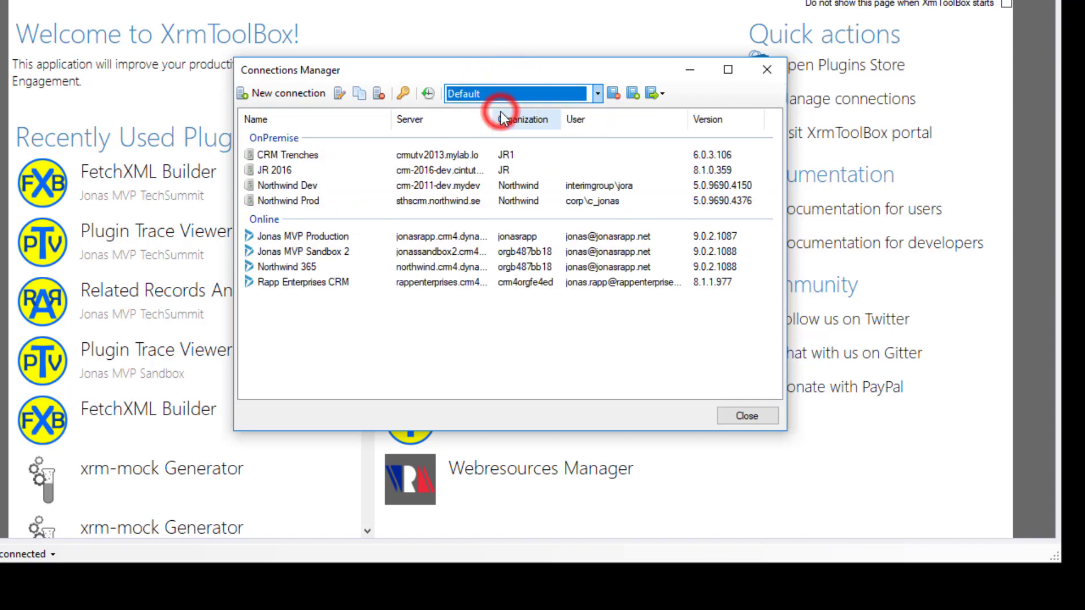
pyautogui.click(344, 185)
pyautogui.keyDown('shift'); pyautogui.click(339, 200); pyautogui.keyUp('shift')
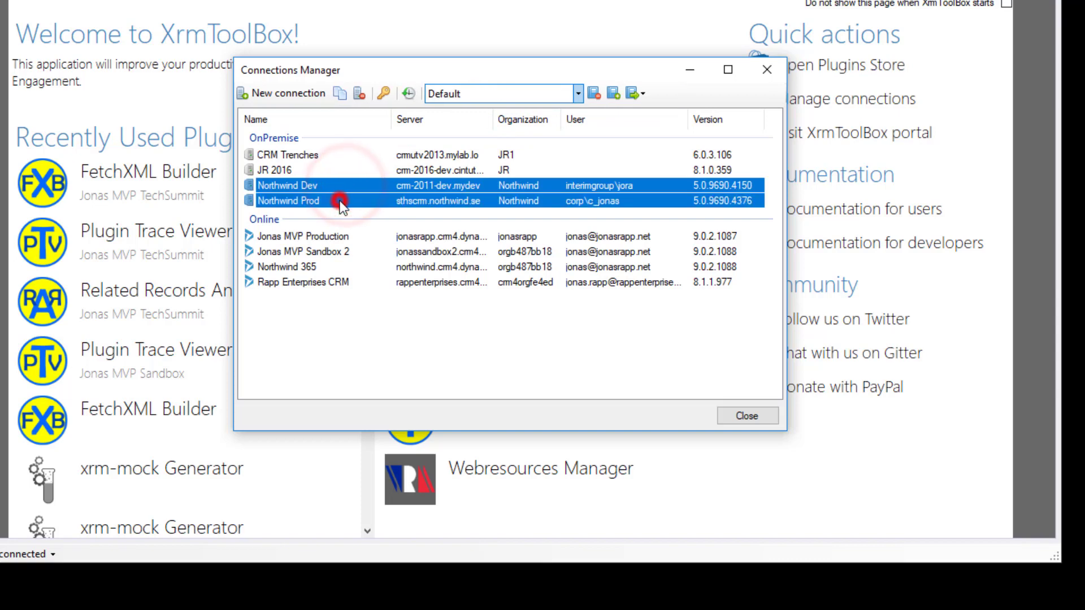
pyautogui.keyDown('ctrl'); pyautogui.click(331, 265); pyautogui.keyUp('ctrl')
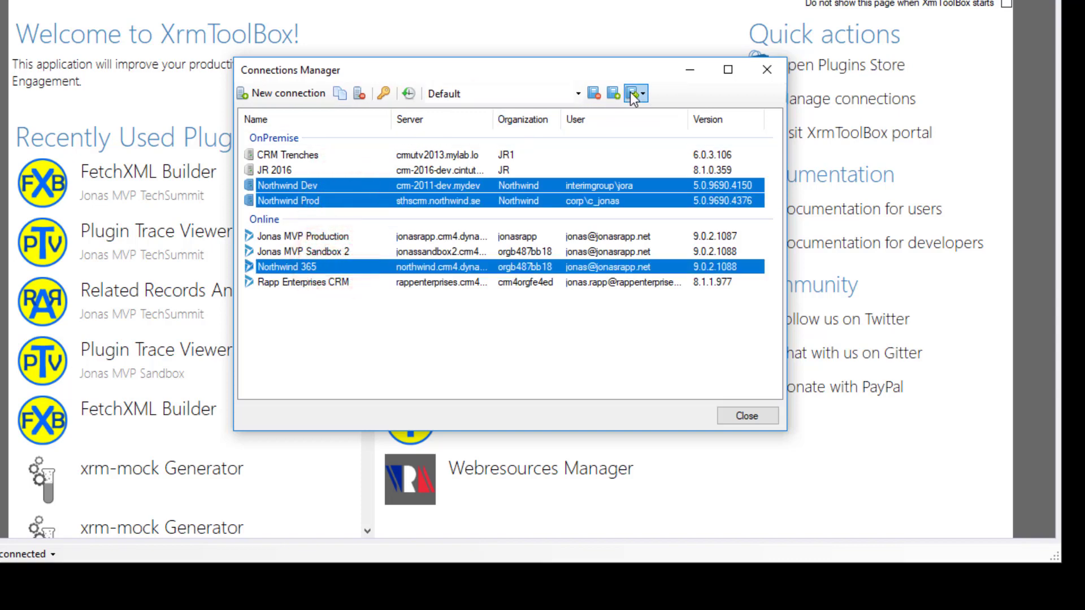
pyautogui.click(615, 94)
pyautogui.click(502, 226)
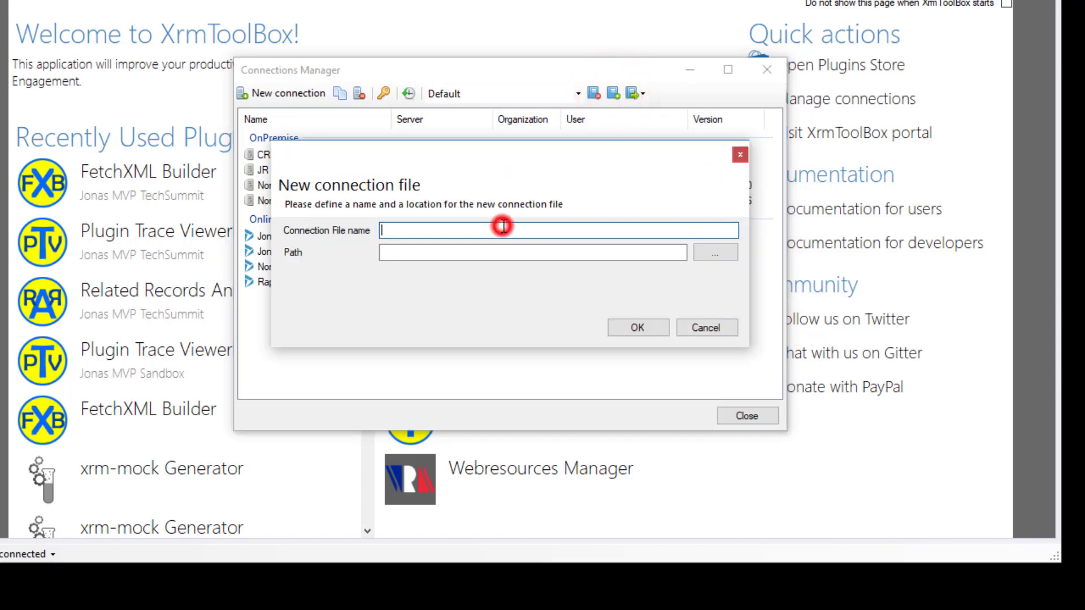
pyautogui.write('Northwind')
pyautogui.click(706, 251)
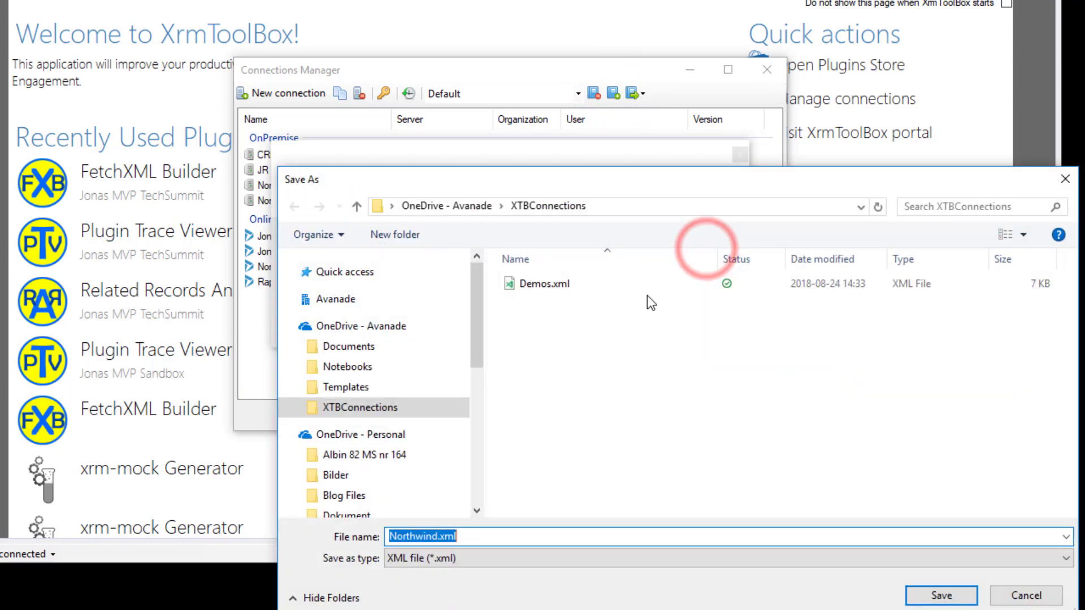
pyautogui.click(911, 594)
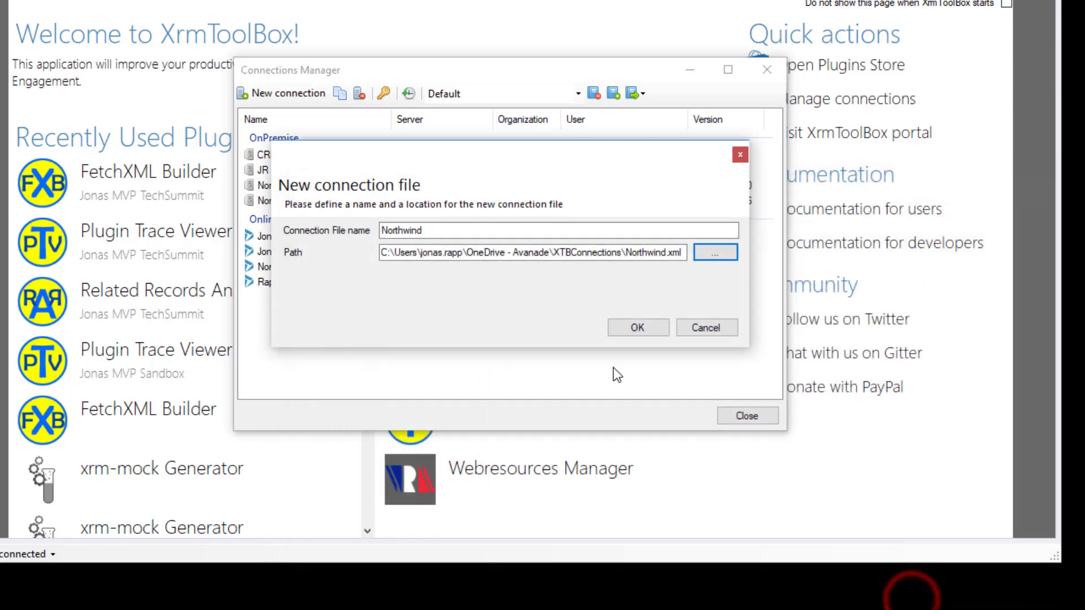
pyautogui.click(625, 330)
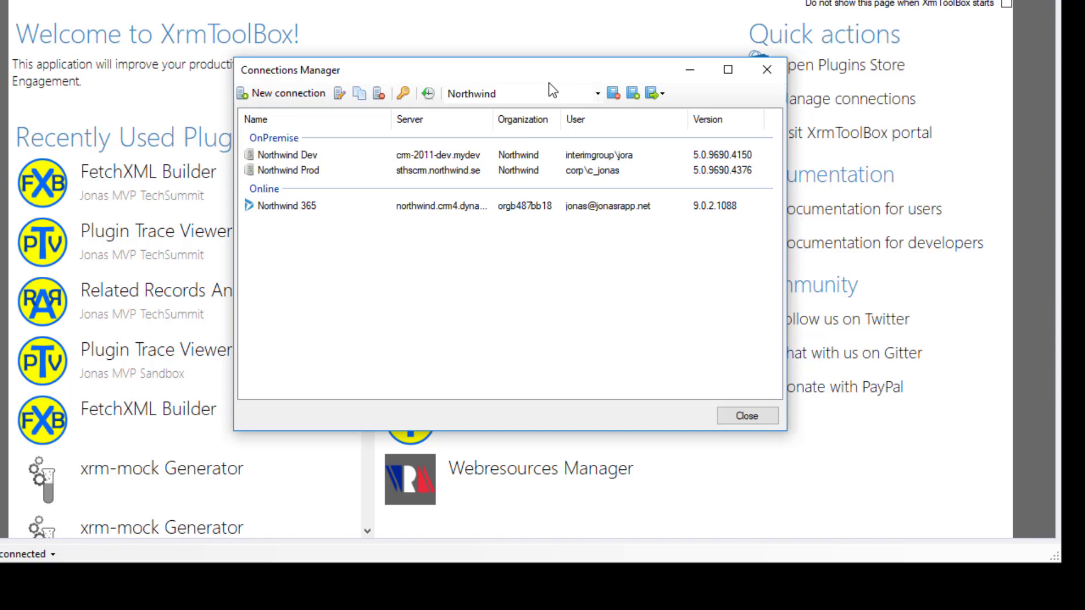
# Move the MVP Production and Rapp Enterprises CRM connections from the Default list to a new file named Production in XTBConnections.
pyautogui.click(547, 90)
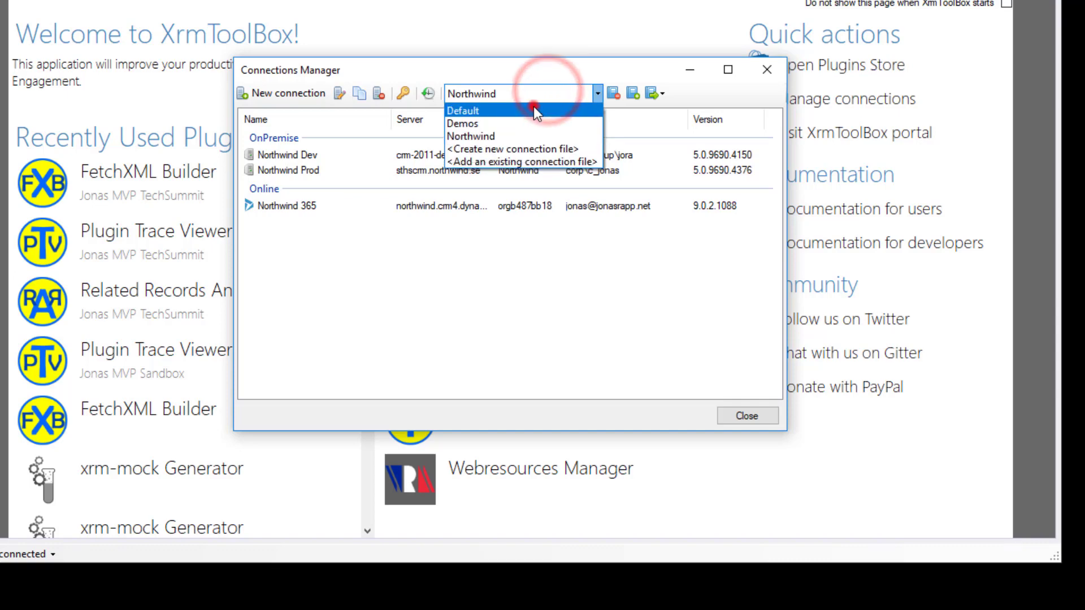
pyautogui.click(533, 110)
pyautogui.moveTo(314, 206); pyautogui.dragTo(315, 236)
pyautogui.click(613, 92)
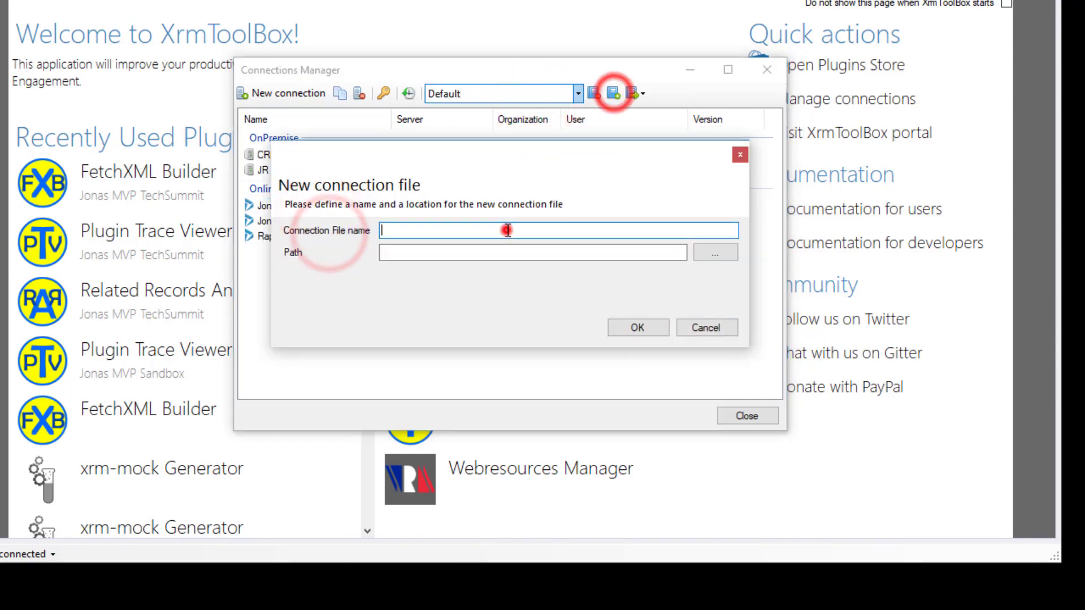
pyautogui.click(508, 230)
pyautogui.write('Production')
pyautogui.click(713, 256)
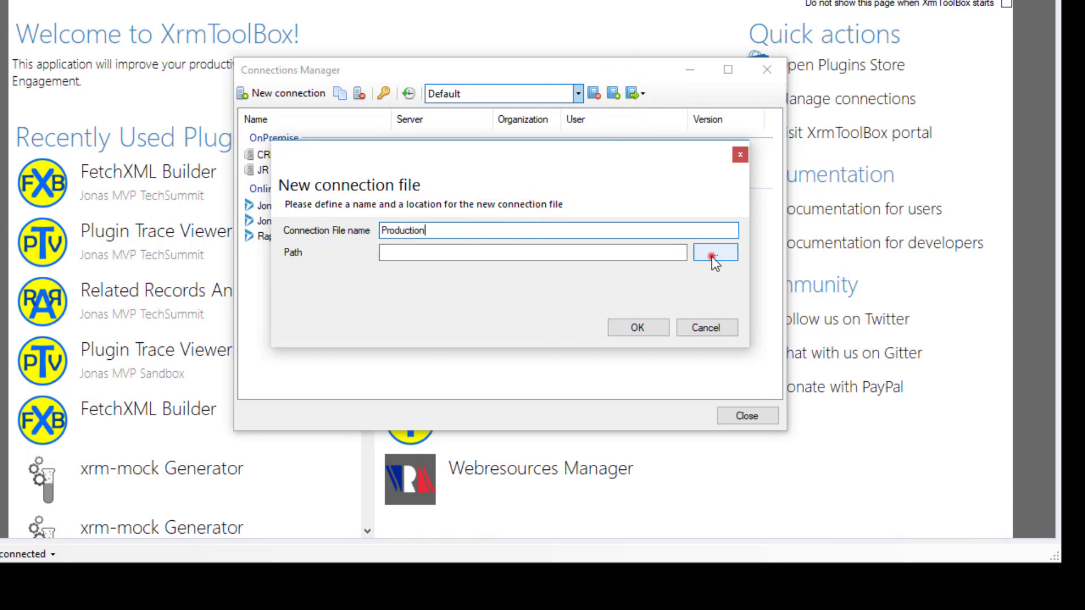
pyautogui.click(935, 593)
pyautogui.click(649, 323)
# Move the remaining Default connections, CRM Trenches, JR 2016 and MVP Sandbox 2, to a new file named Lab in XTBConnections.
pyautogui.click(497, 93)
pyautogui.click(486, 111)
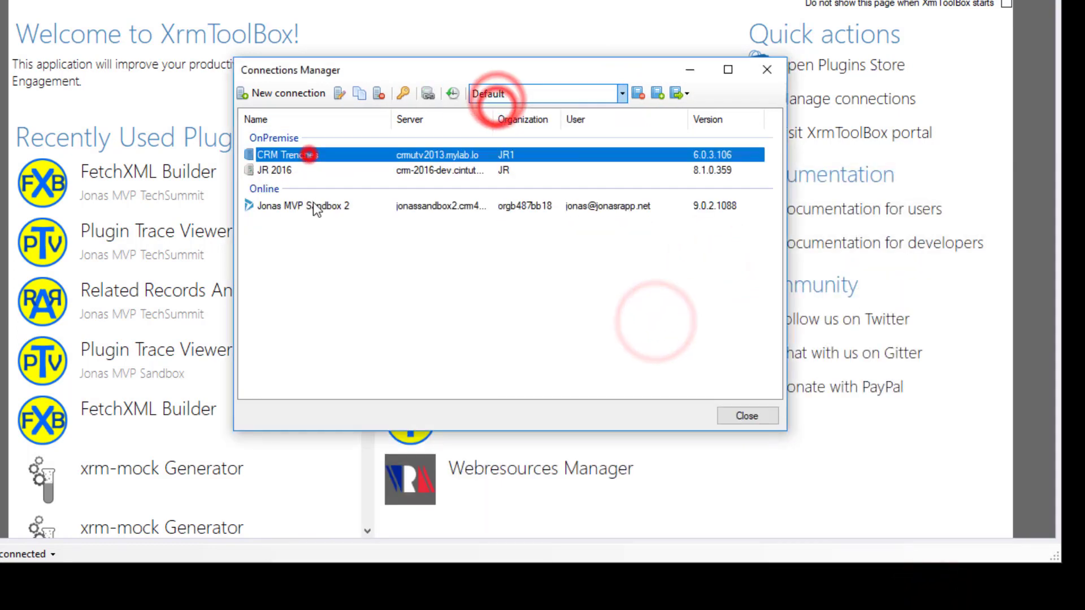
pyautogui.moveTo(315, 209); pyautogui.dragTo(314, 205)
pyautogui.click(613, 92)
pyautogui.click(450, 229)
pyautogui.write('Lab')
pyautogui.click(715, 253)
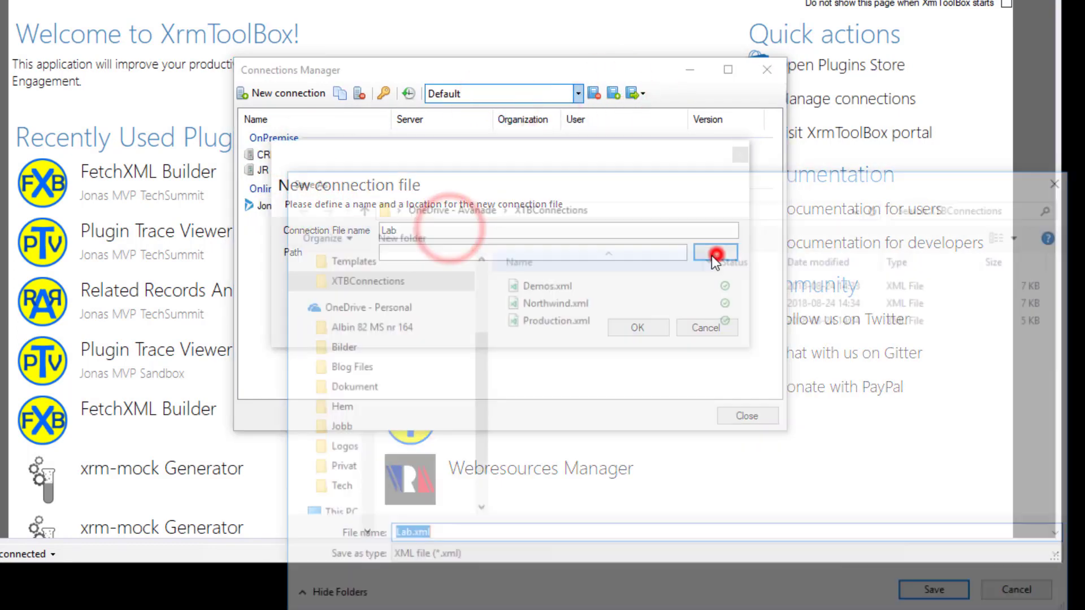
pyautogui.click(934, 590)
pyautogui.click(639, 327)
# Remove the empty Default list from the connection files and check the remaining file list.
pyautogui.click(538, 94)
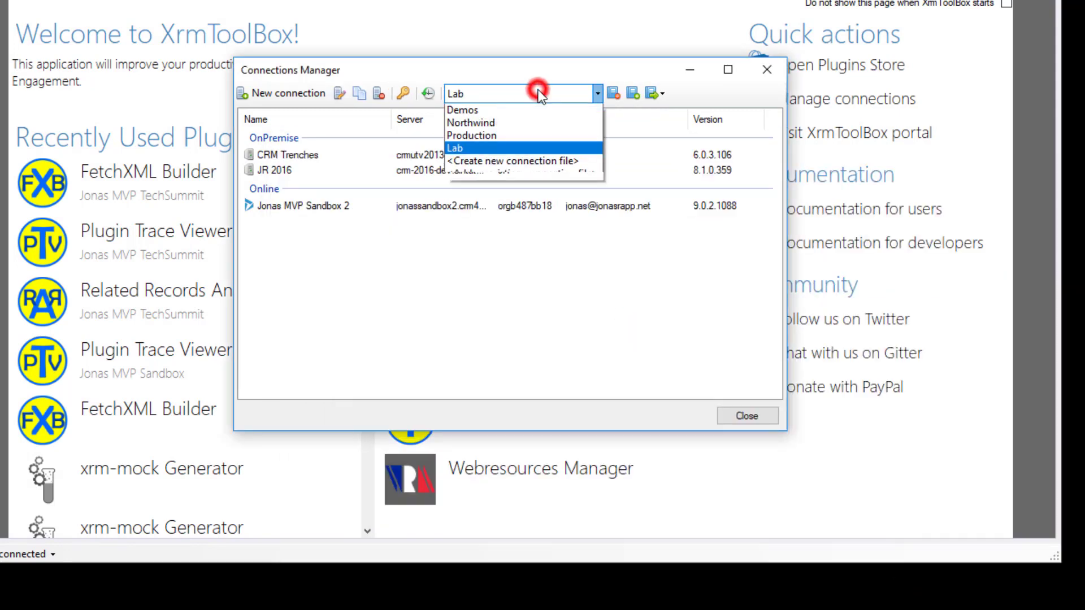
pyautogui.click(525, 110)
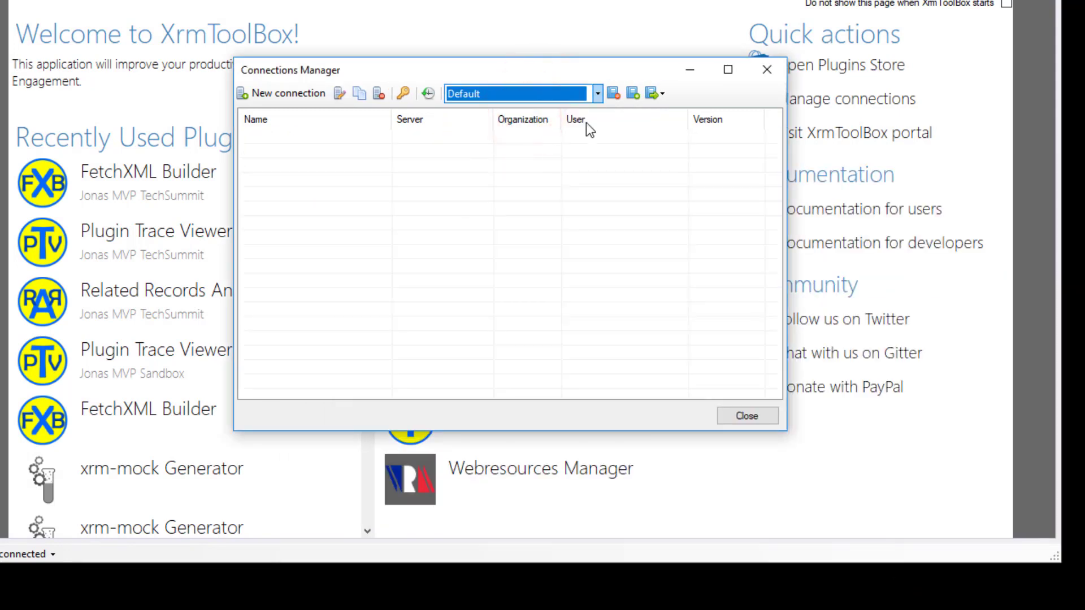
pyautogui.click(614, 90)
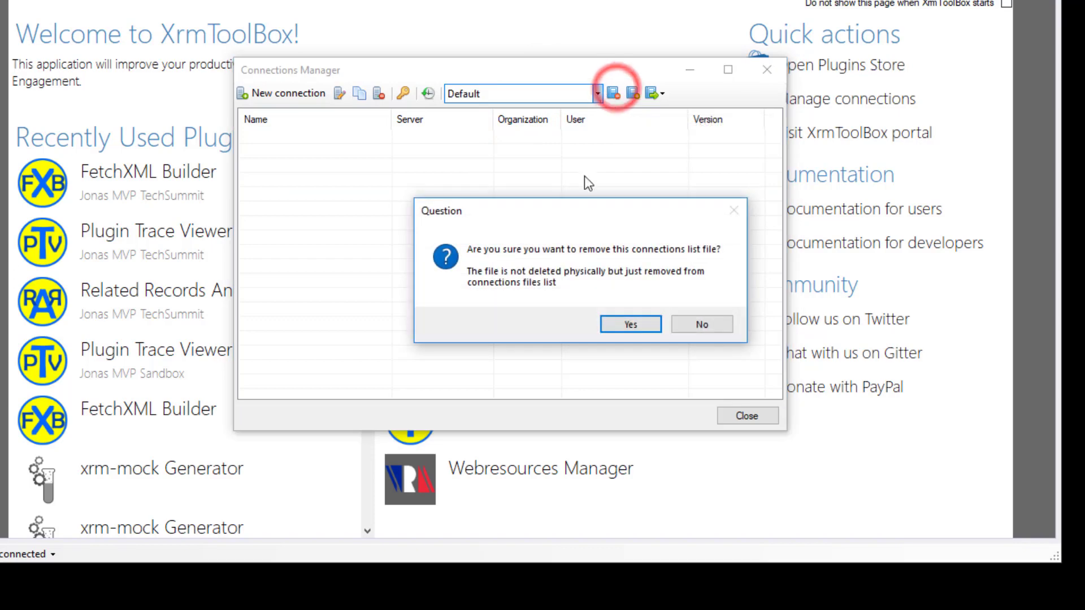
pyautogui.click(627, 326)
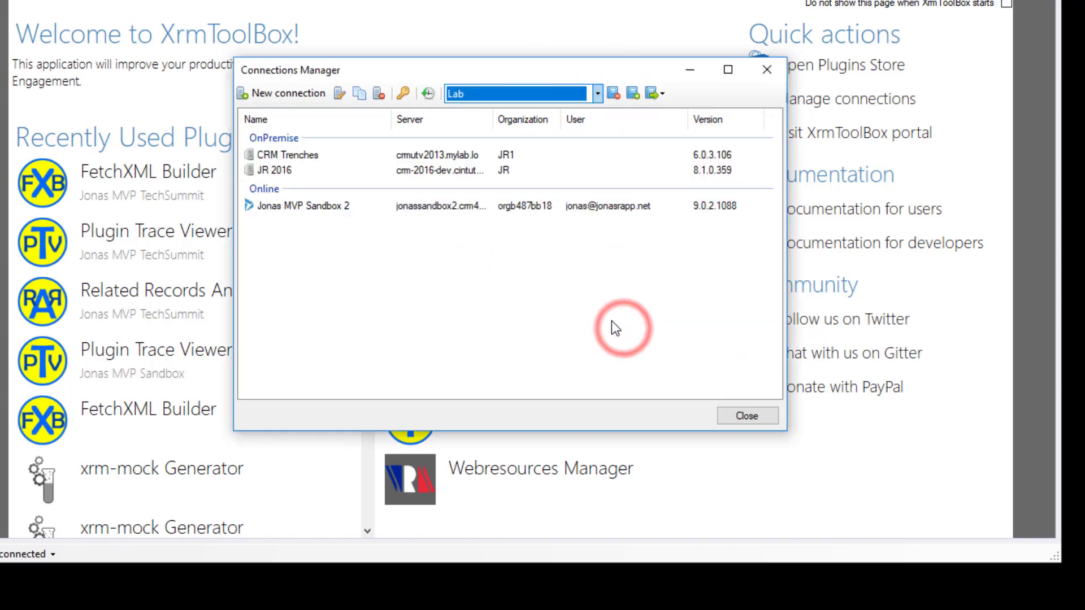
pyautogui.click(518, 93)
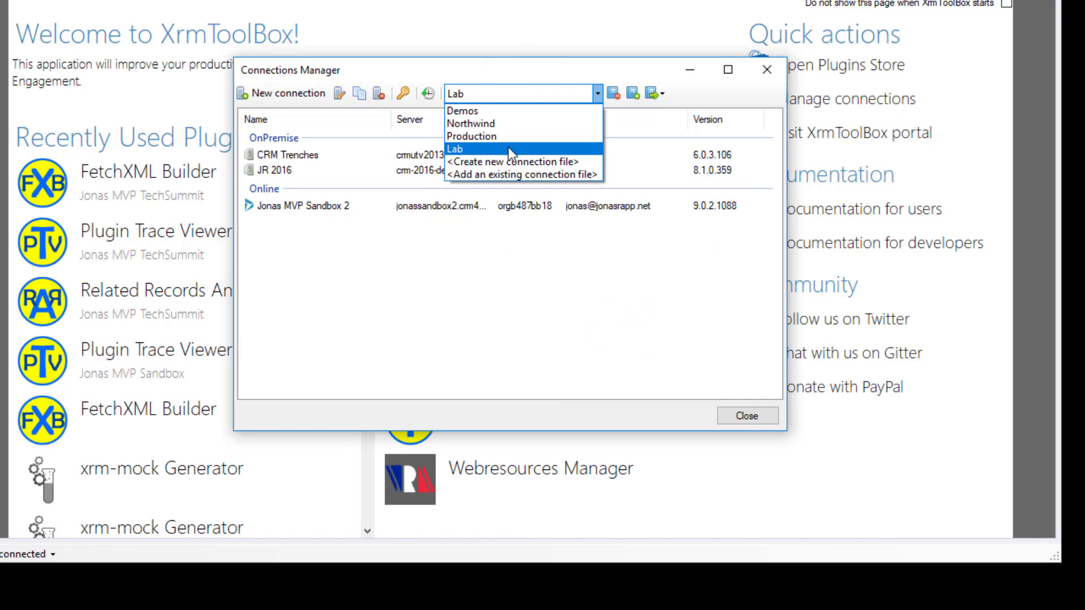
pyautogui.click(516, 282)
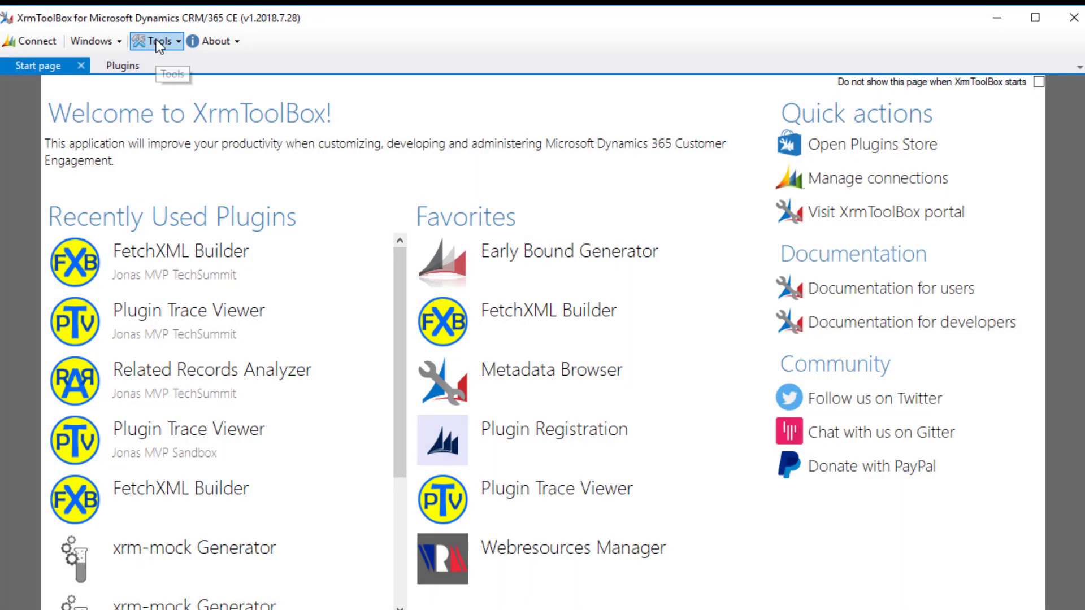
# Open the XrmToolBox storage folder from the path settings and select its Connections folder.
pyautogui.click(156, 40)
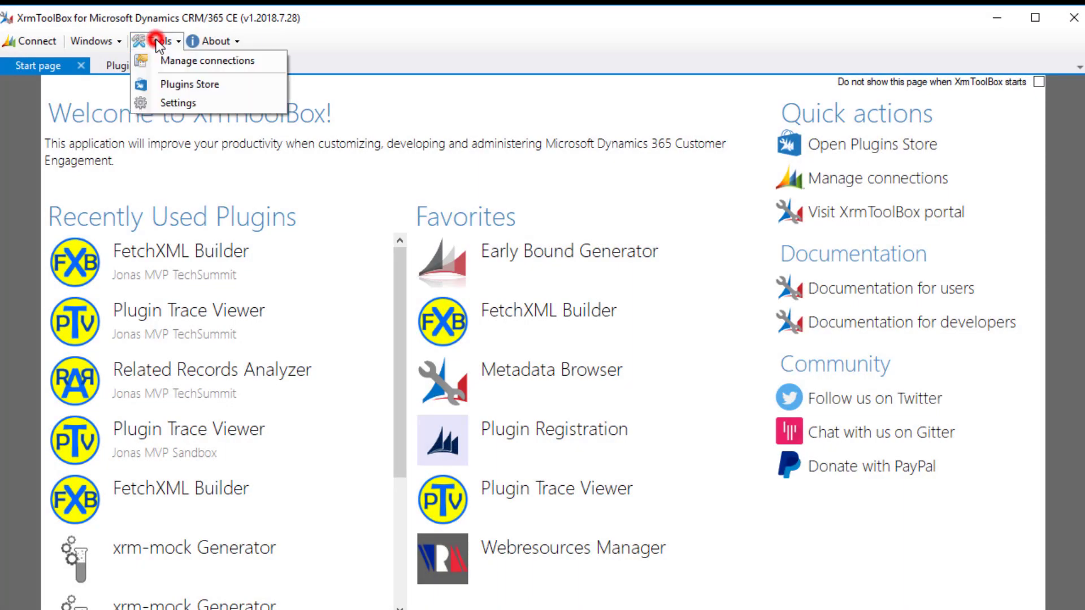
pyautogui.click(166, 102)
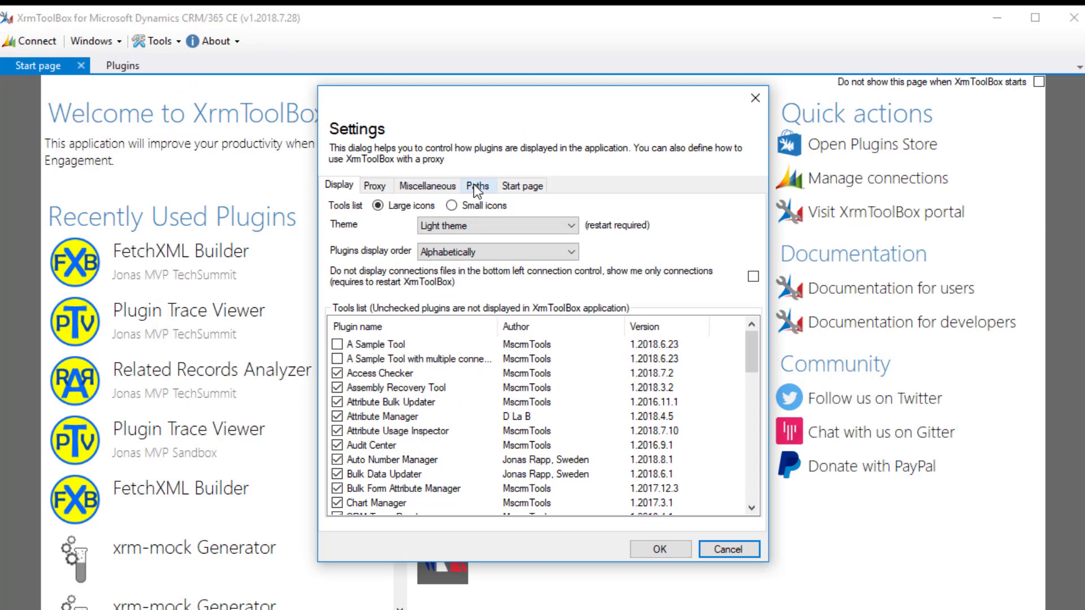
pyautogui.click(476, 185)
pyautogui.click(431, 225)
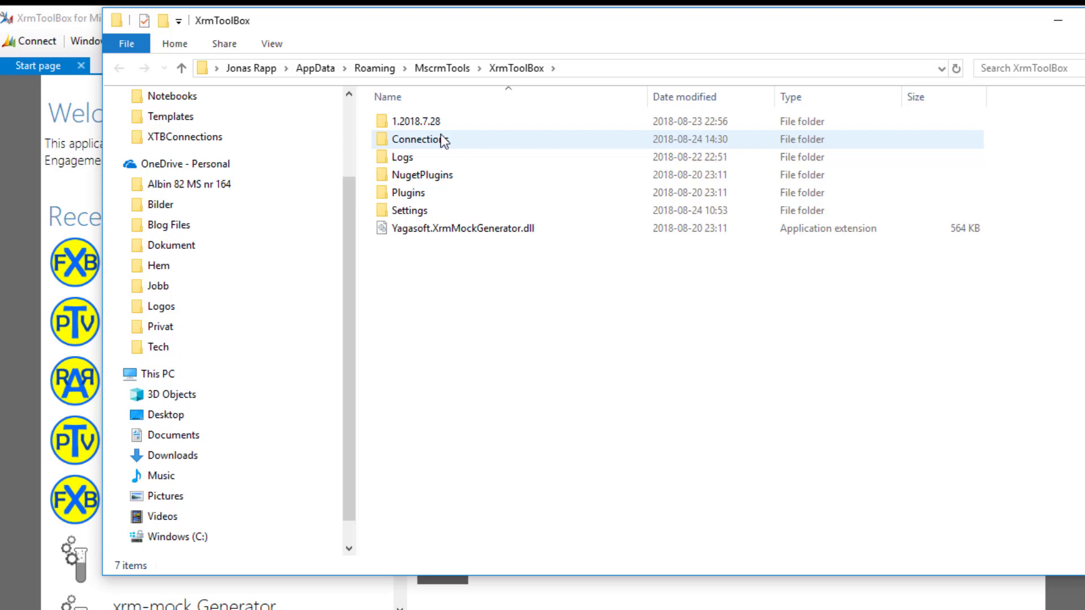
pyautogui.click(443, 142)
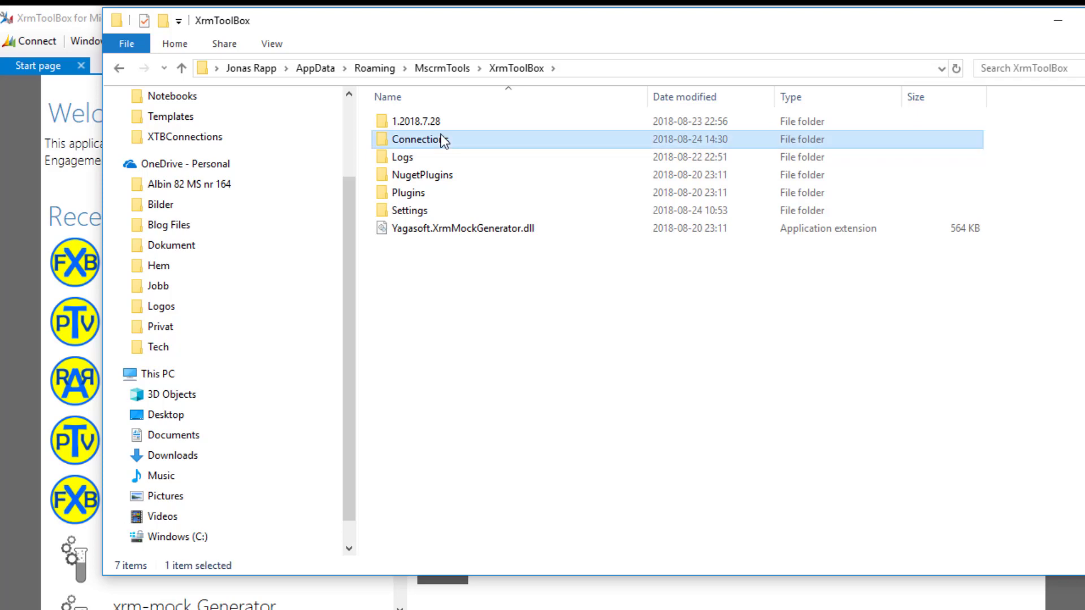
# Delete the Connections folder from the XrmToolBox storage folder and restart XrmToolBox.
pyautogui.press('Delete')
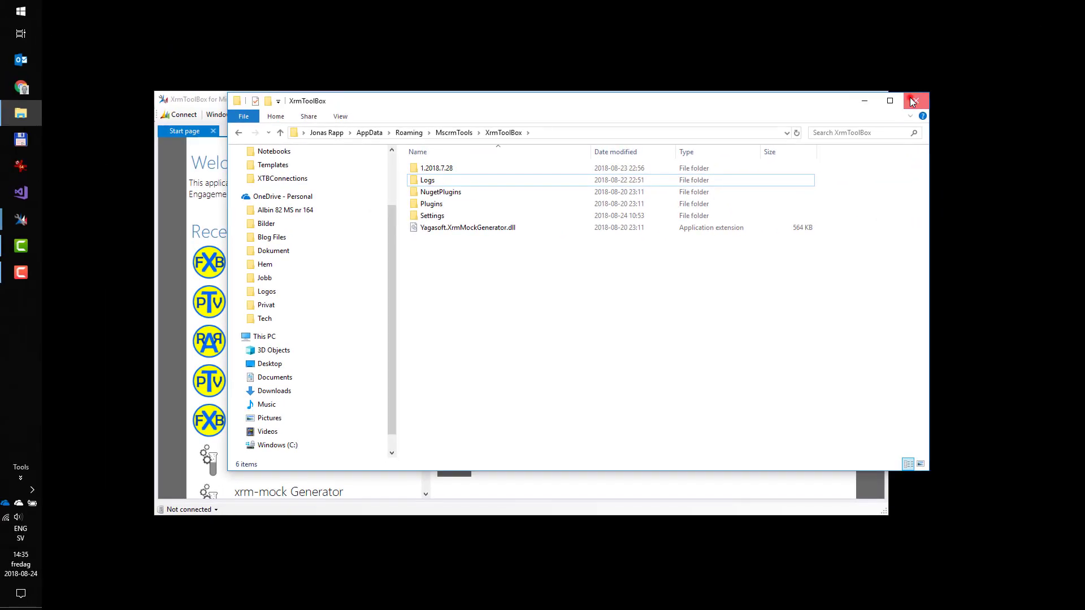
pyautogui.click(914, 101)
pyautogui.press('Escape')
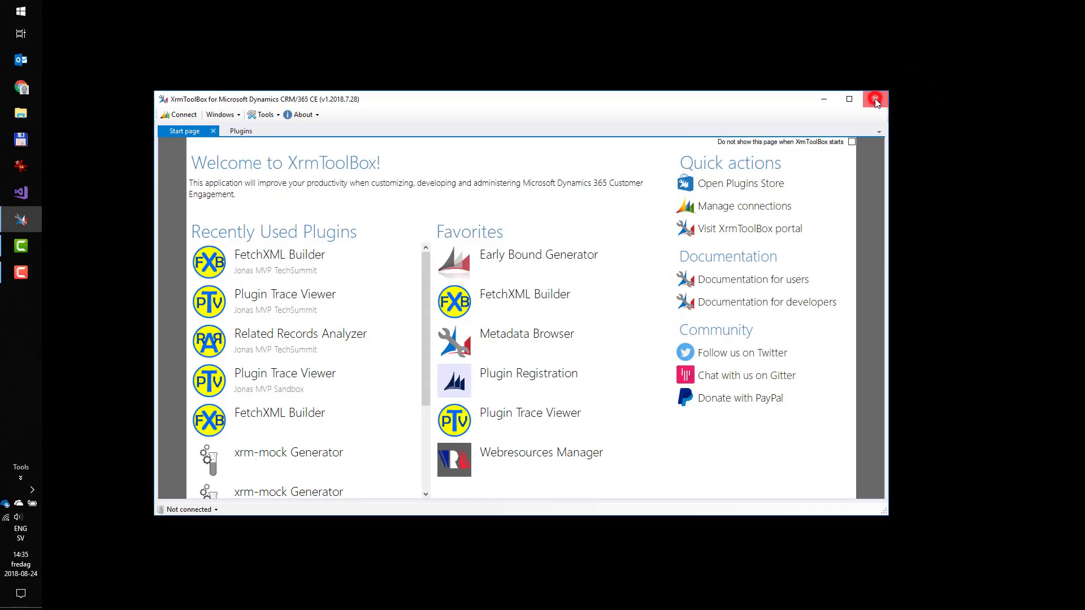
pyautogui.click(875, 101)
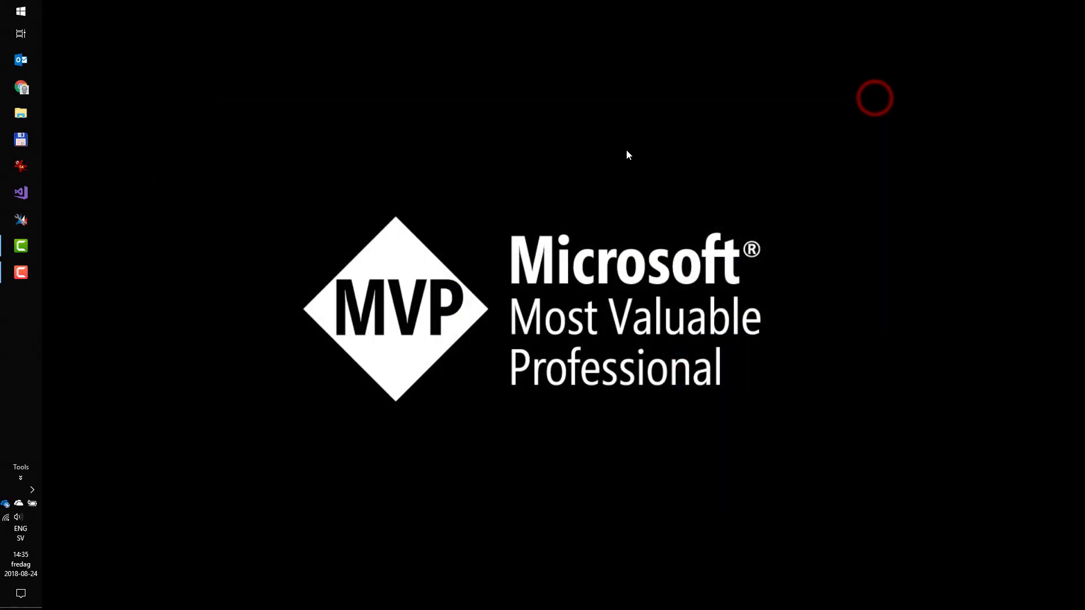
pyautogui.click(17, 219)
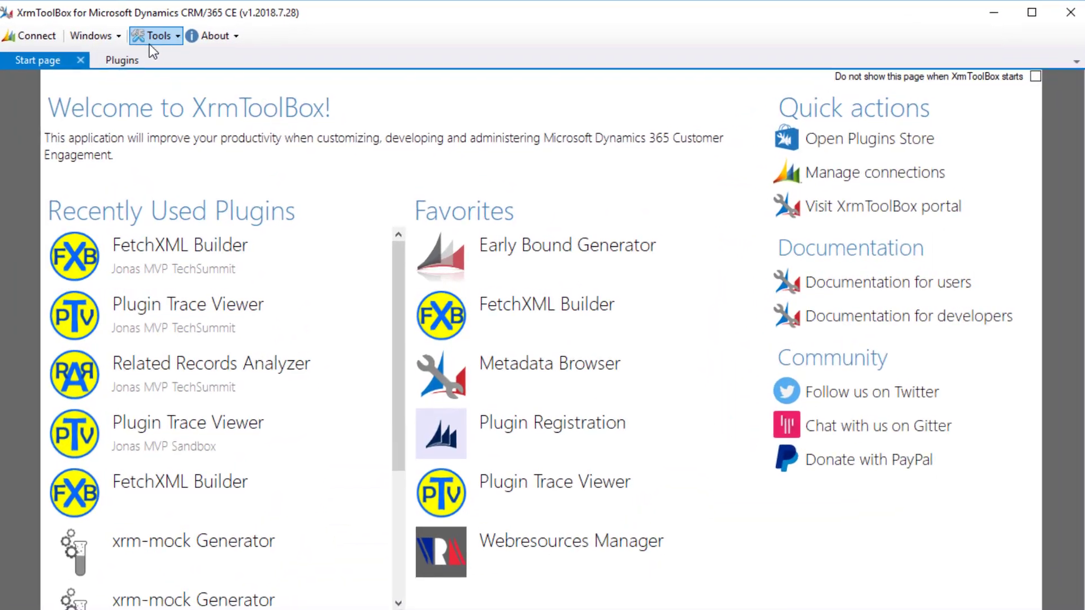
# Open the connections manager and add the existing connection file Demos.xml from the XTBConnections folder.
pyautogui.click(220, 85)
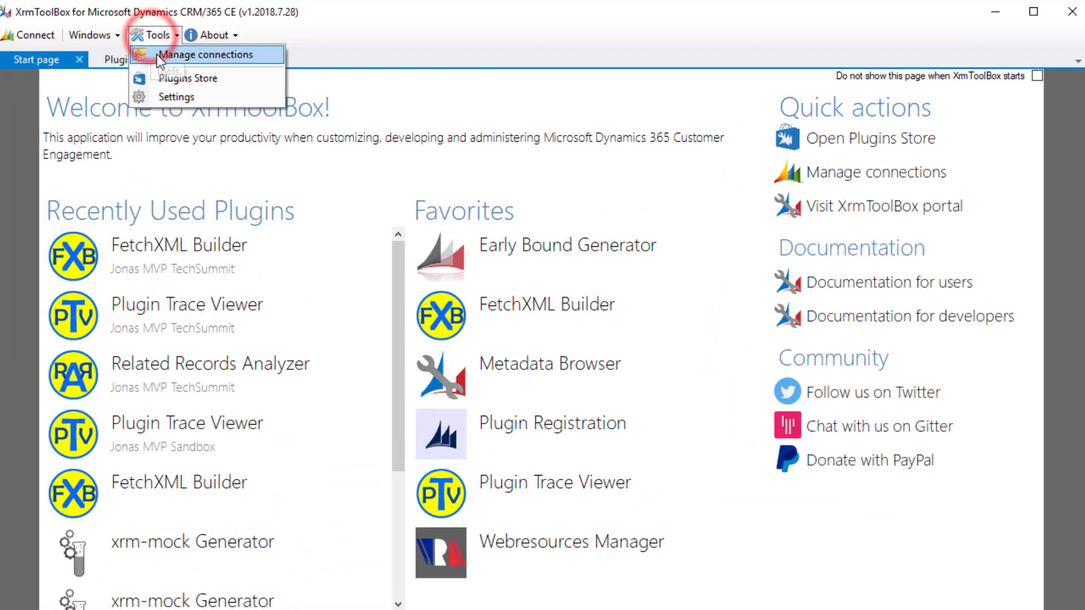
pyautogui.click(224, 100)
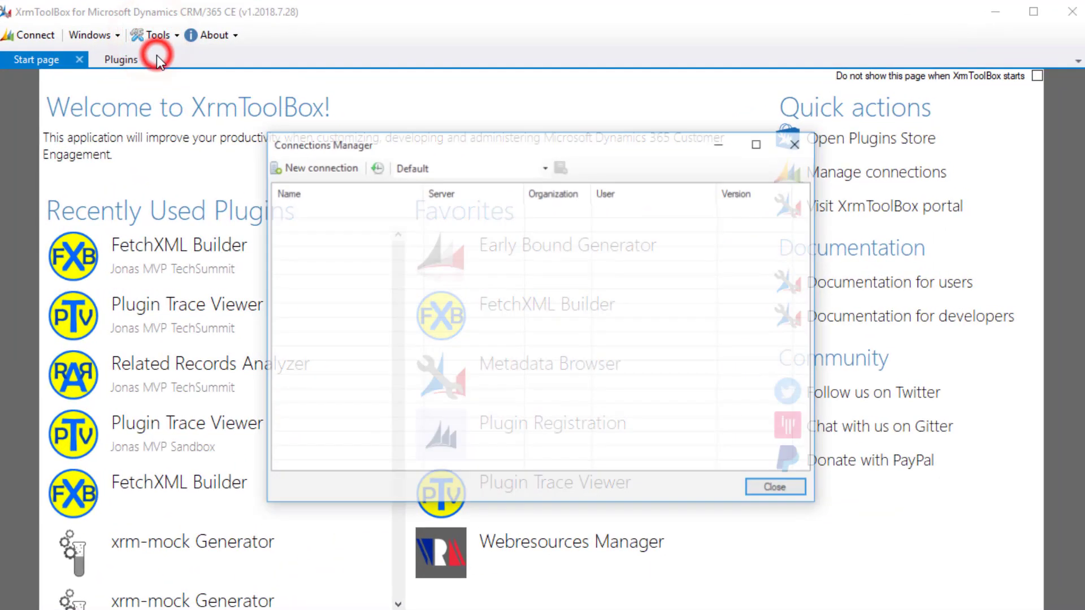
pyautogui.click(466, 167)
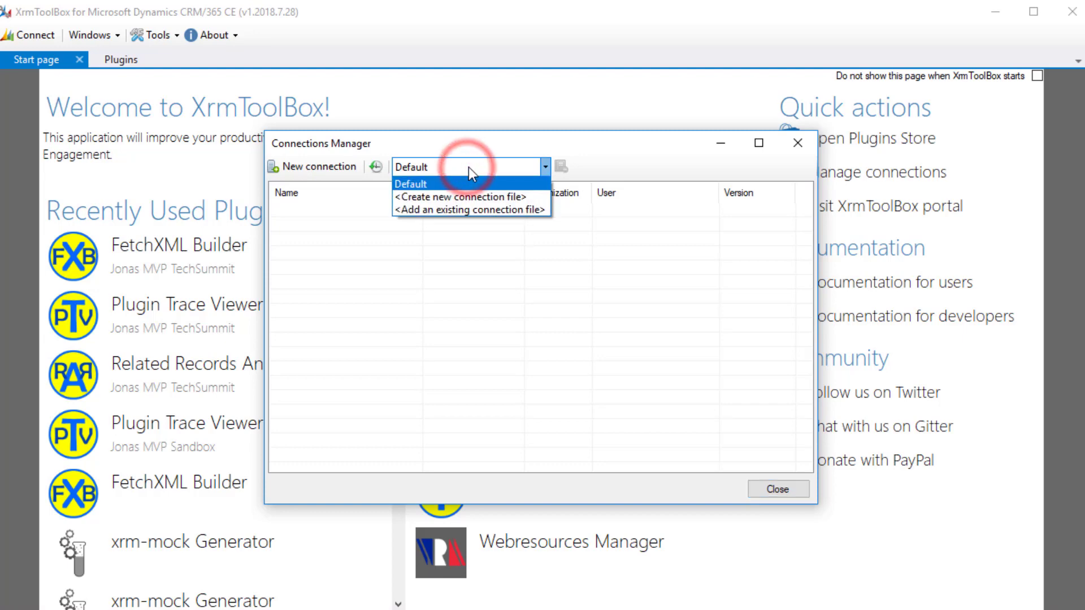
pyautogui.click(470, 209)
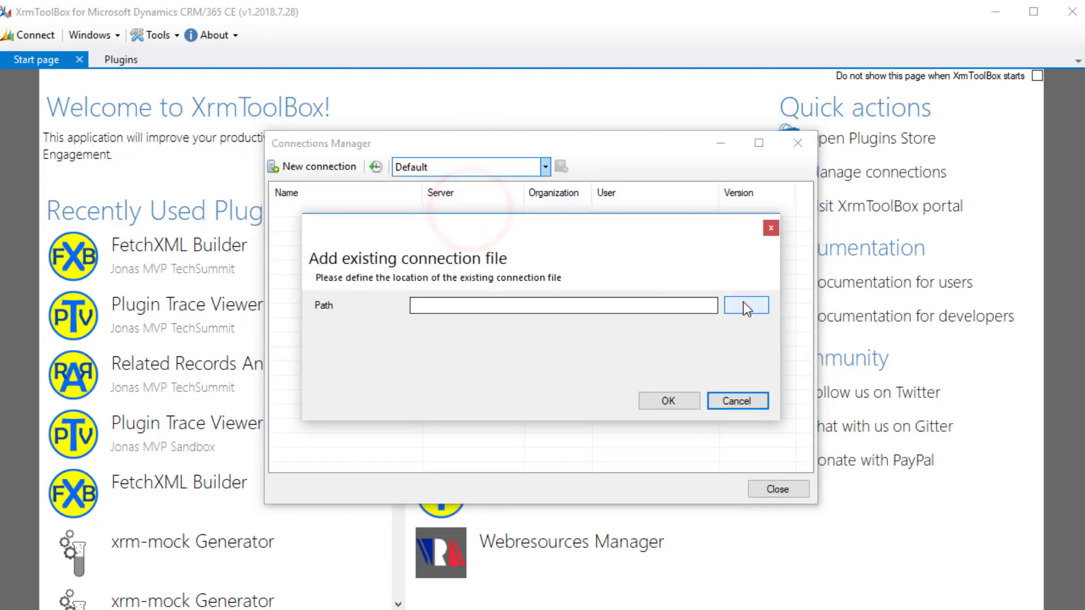
pyautogui.click(744, 303)
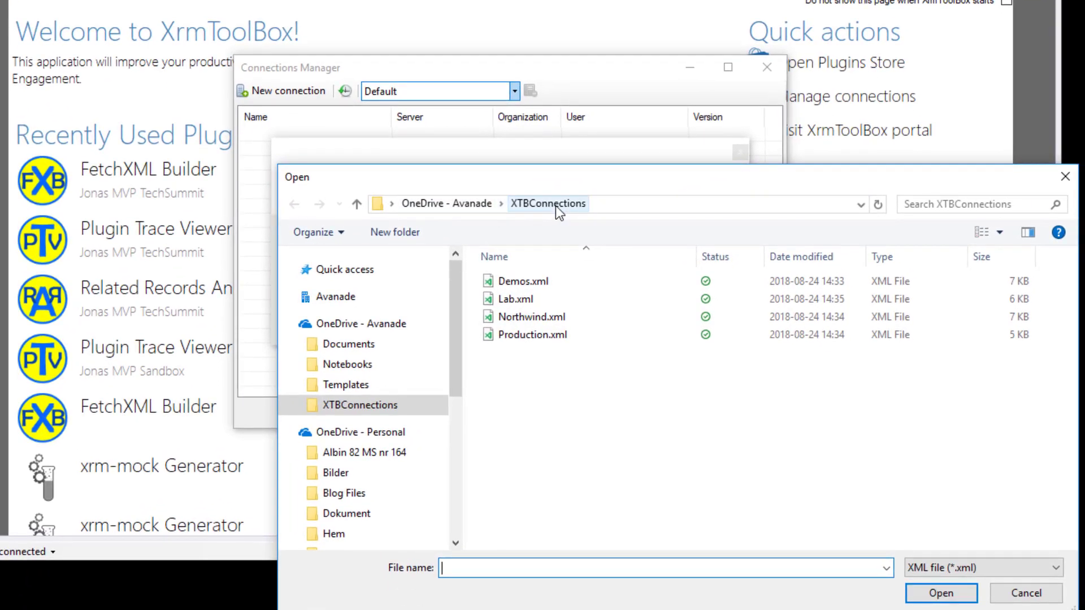
pyautogui.doubleClick(547, 286)
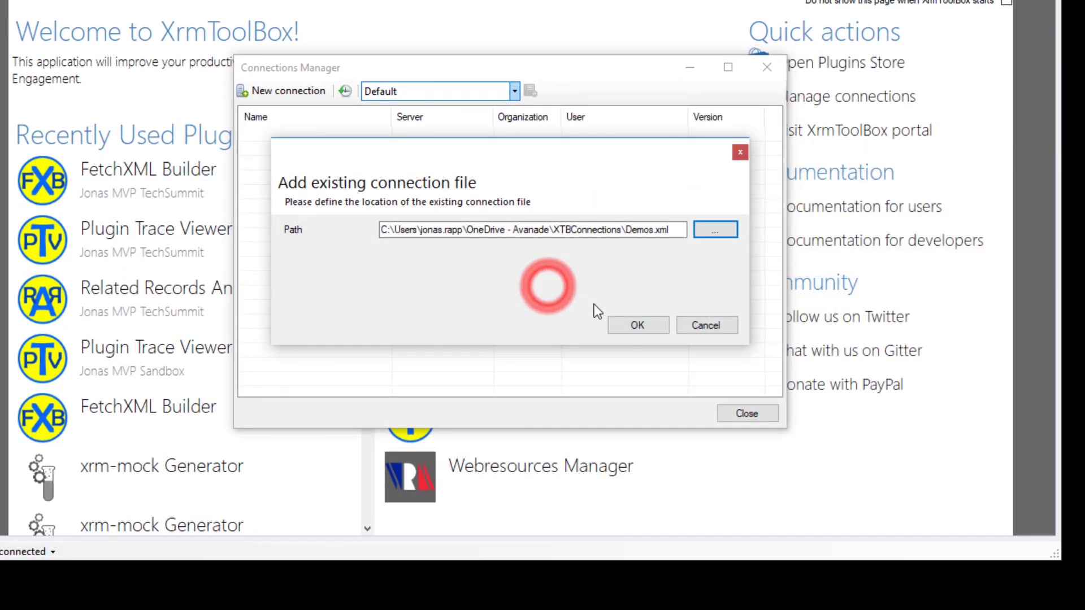
pyautogui.click(628, 322)
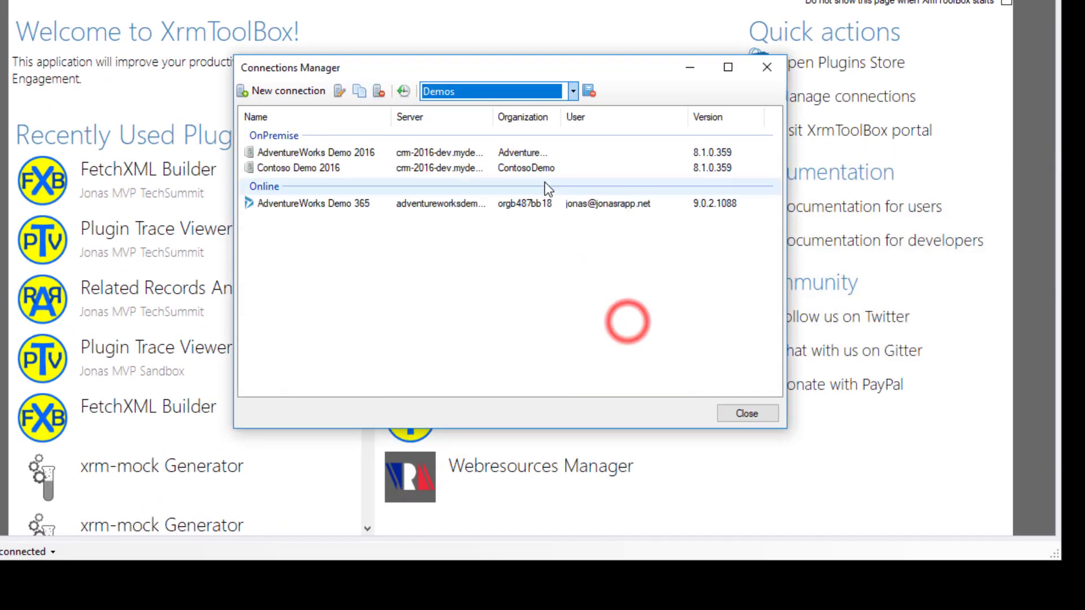
# Add the existing connection file Northwind.xml from the XTBConnections folder to the connection files.
pyautogui.click(537, 92)
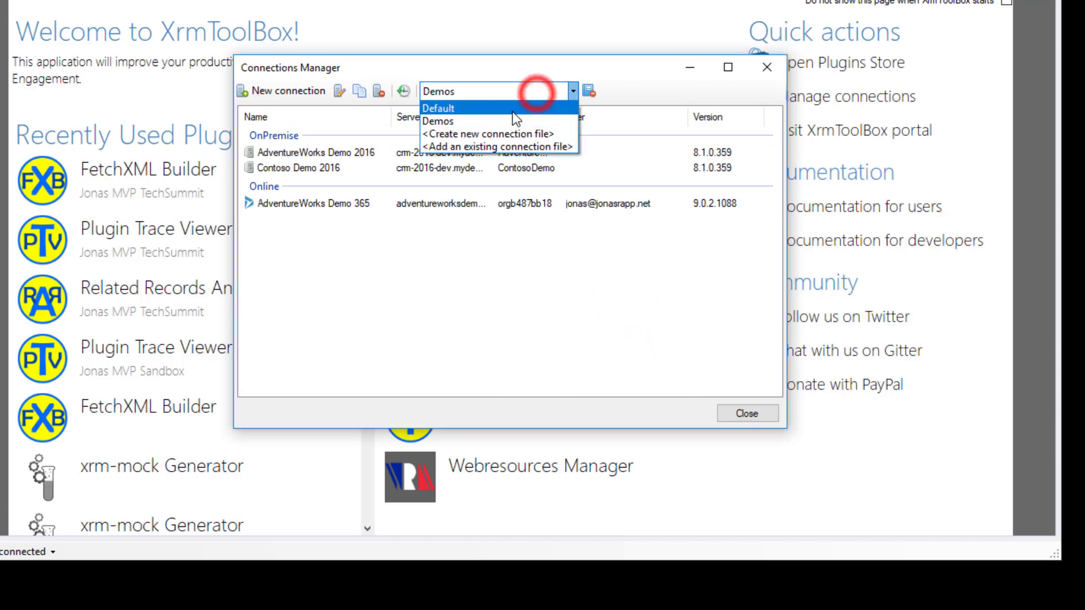
pyautogui.click(503, 146)
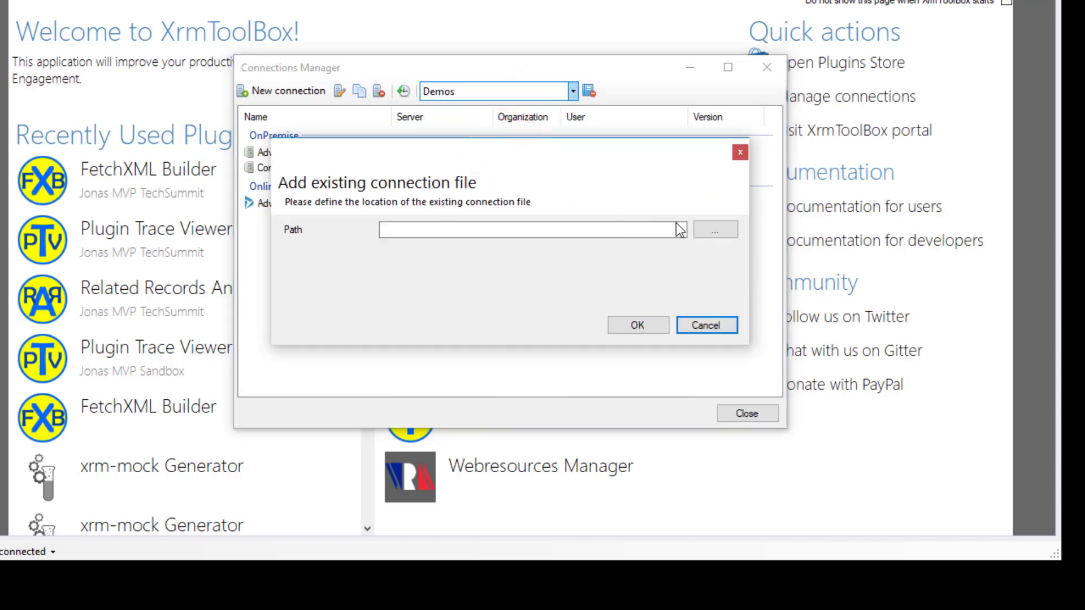
pyautogui.click(715, 229)
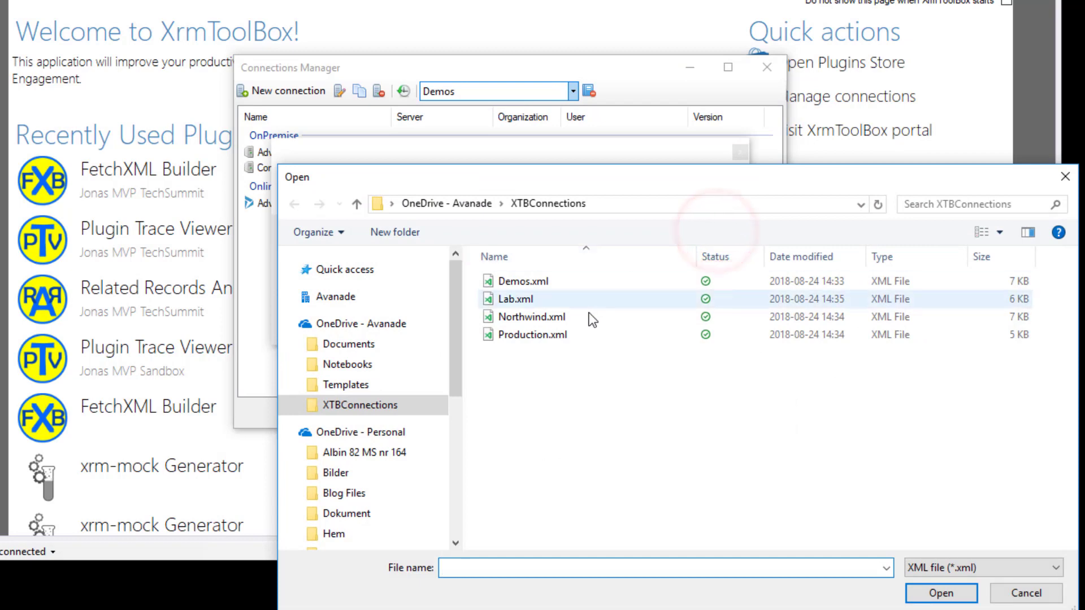
pyautogui.doubleClick(585, 316)
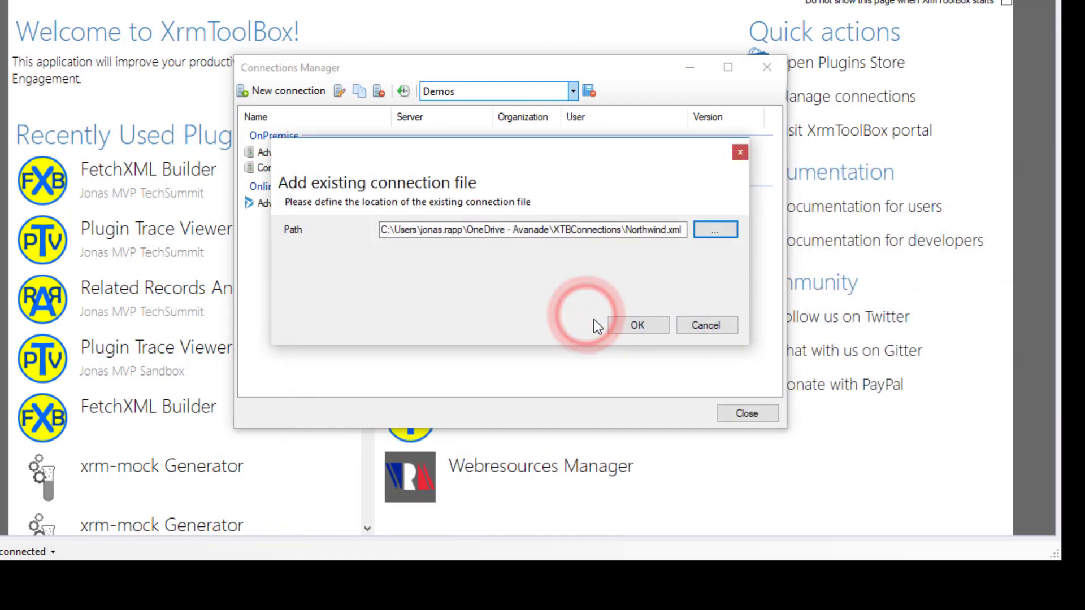
pyautogui.click(637, 325)
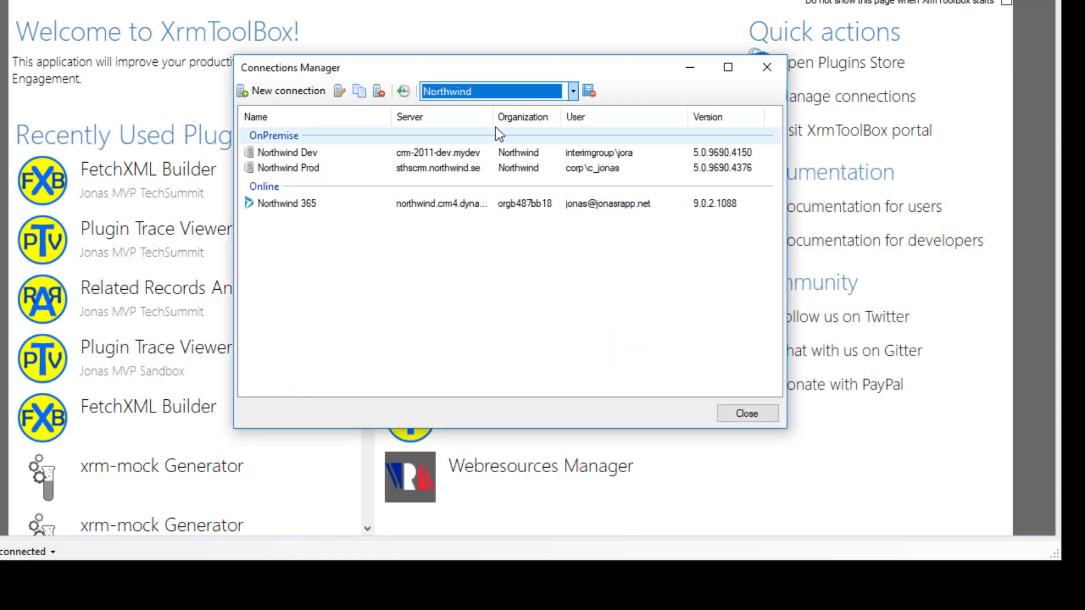
# Add the existing connection file Lab.xml from the XTBConnections folder to the connection files.
pyautogui.click(493, 93)
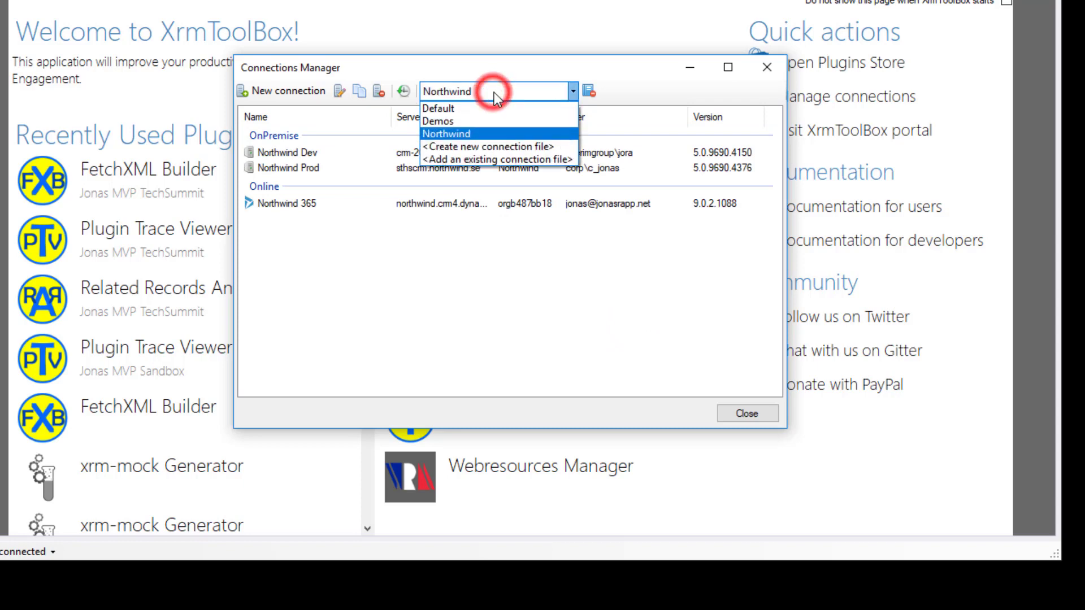
pyautogui.click(485, 160)
pyautogui.click(704, 231)
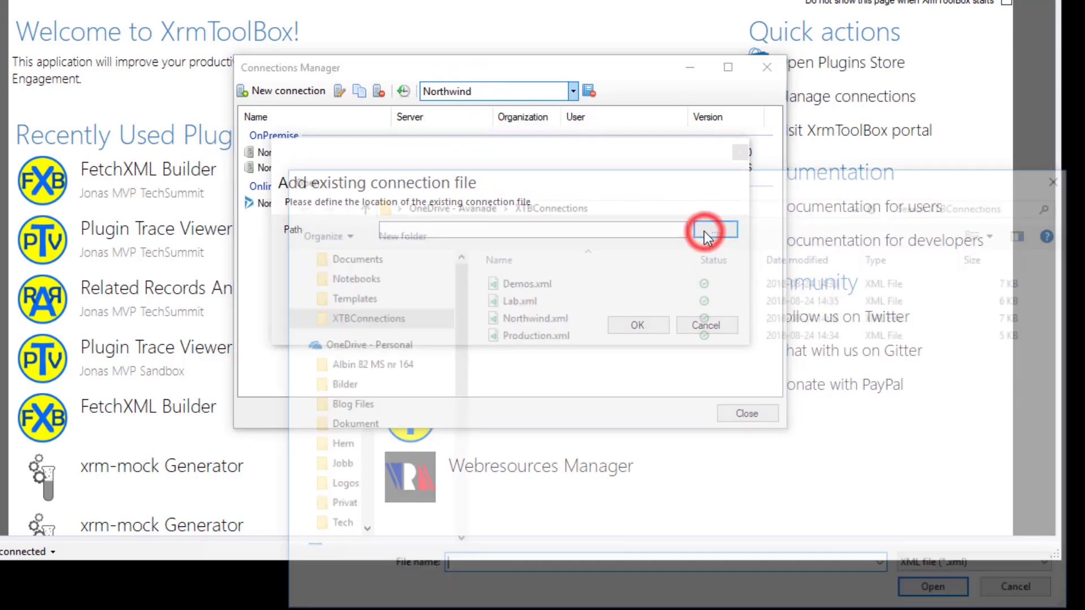
pyautogui.click(530, 300)
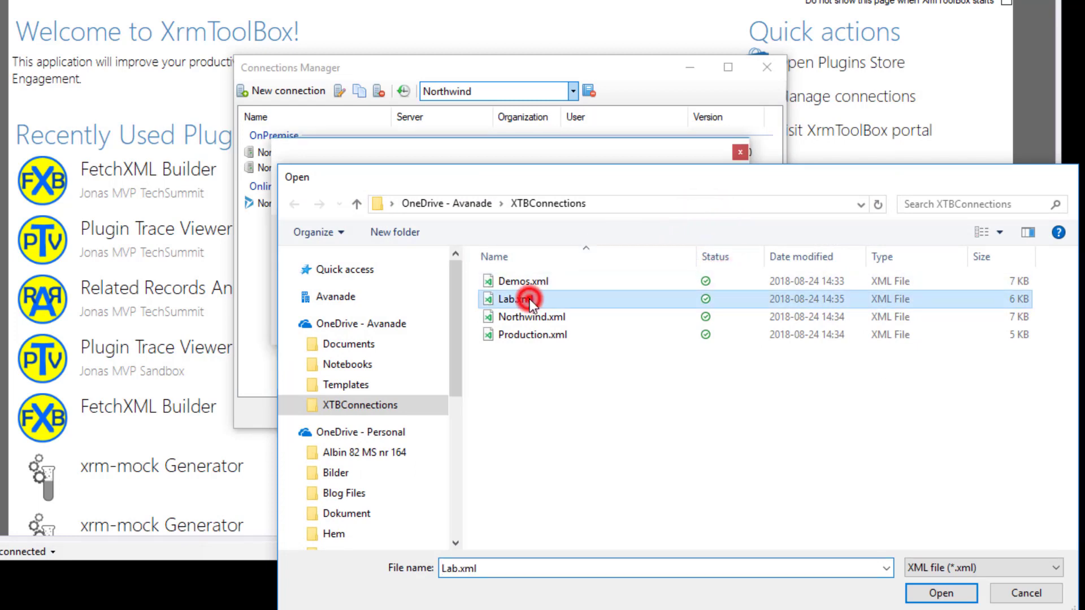
pyautogui.doubleClick(530, 300)
pyautogui.click(628, 323)
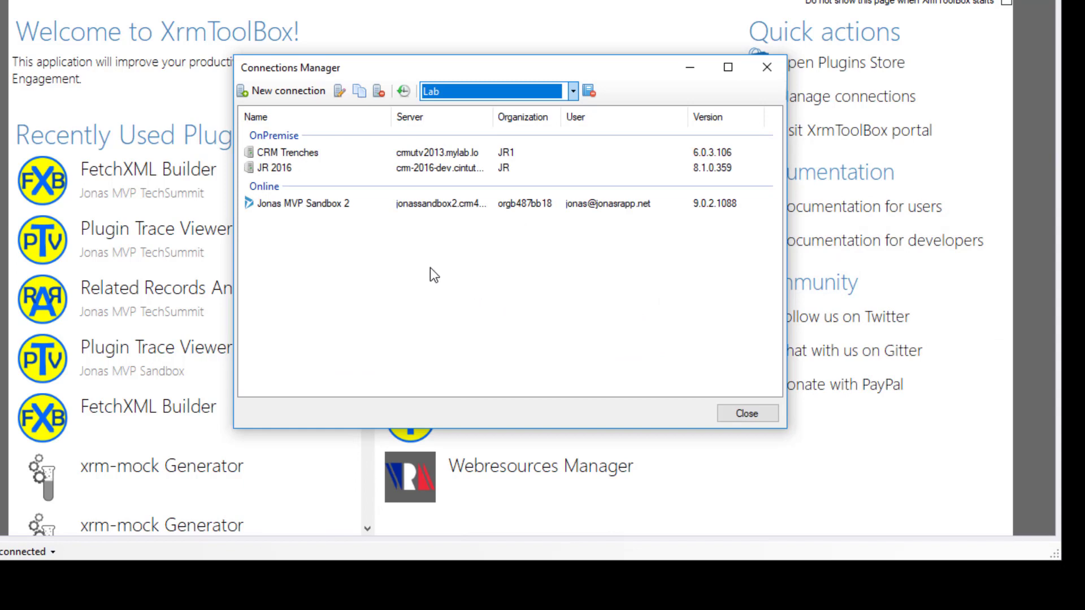
# Move the MVP Sandbox 2 connection from the Lab file to the Demos file and show the Demos connections.
pyautogui.click(356, 203)
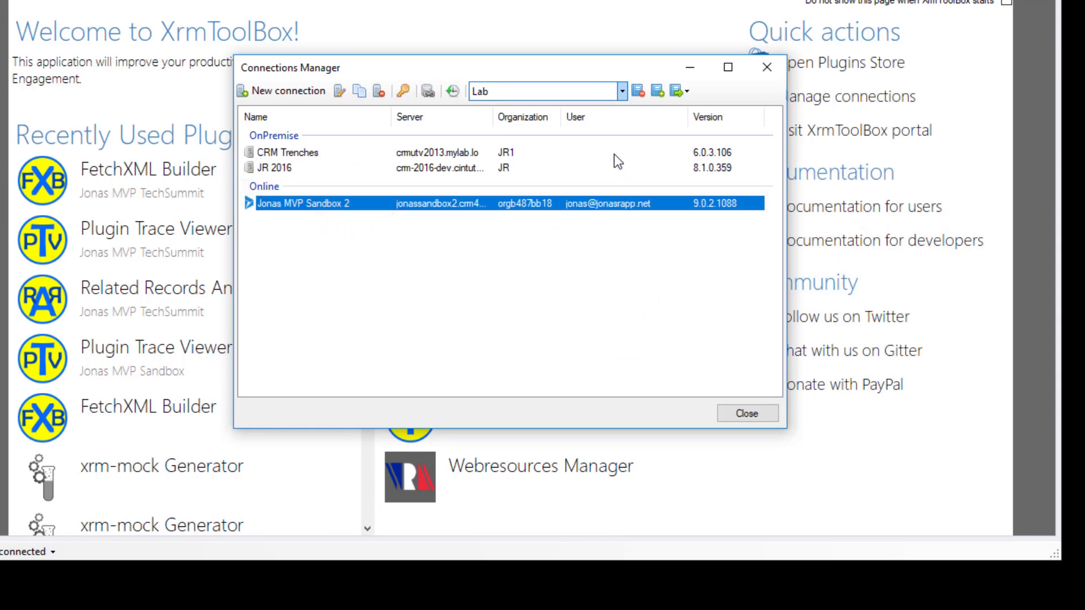
pyautogui.click(681, 92)
pyautogui.click(704, 127)
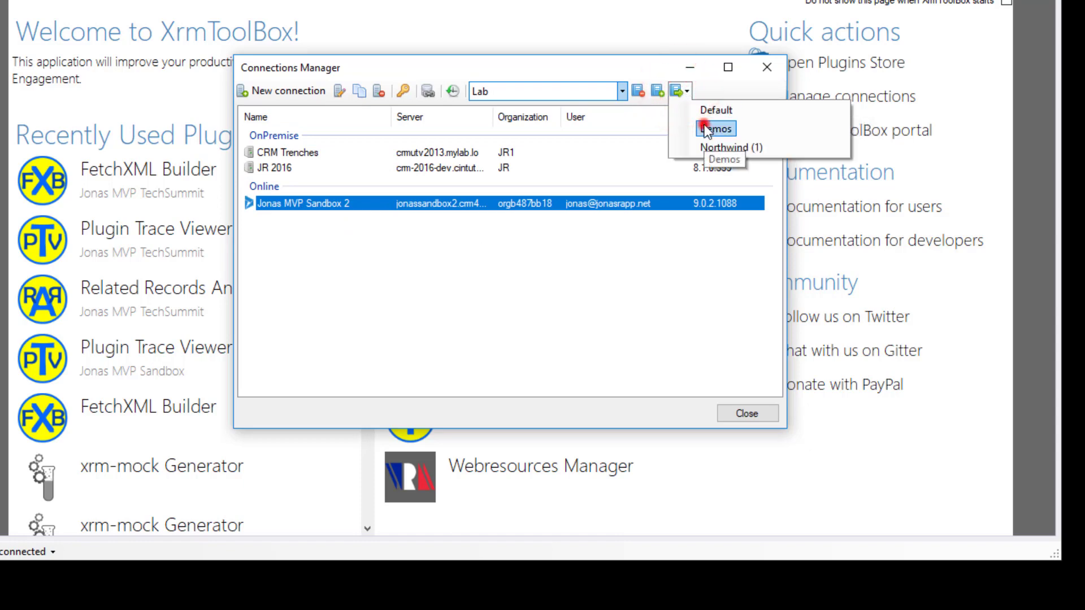
pyautogui.click(574, 92)
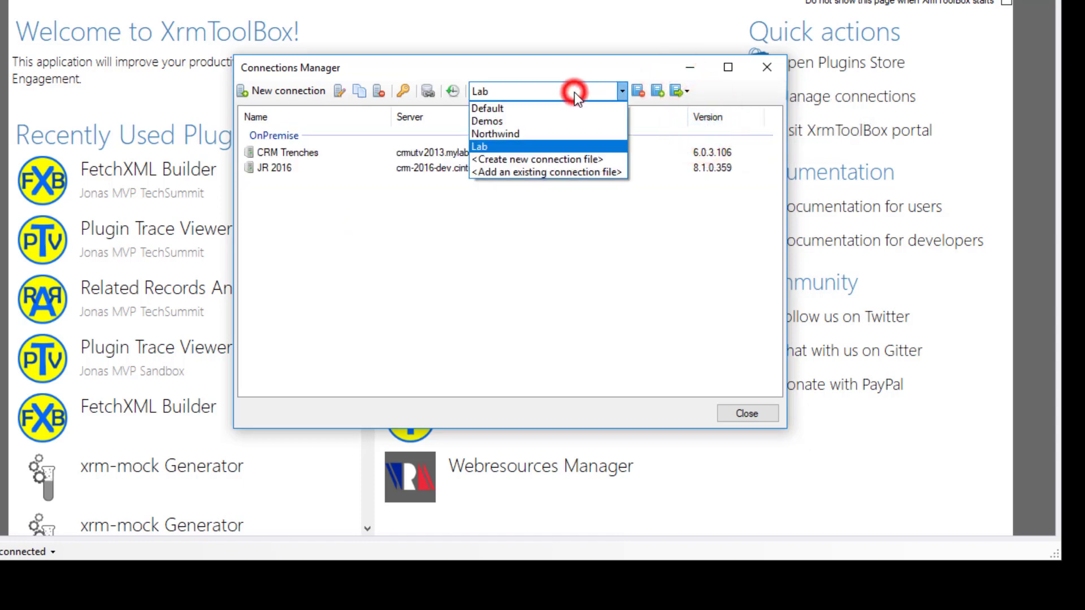
pyautogui.click(560, 120)
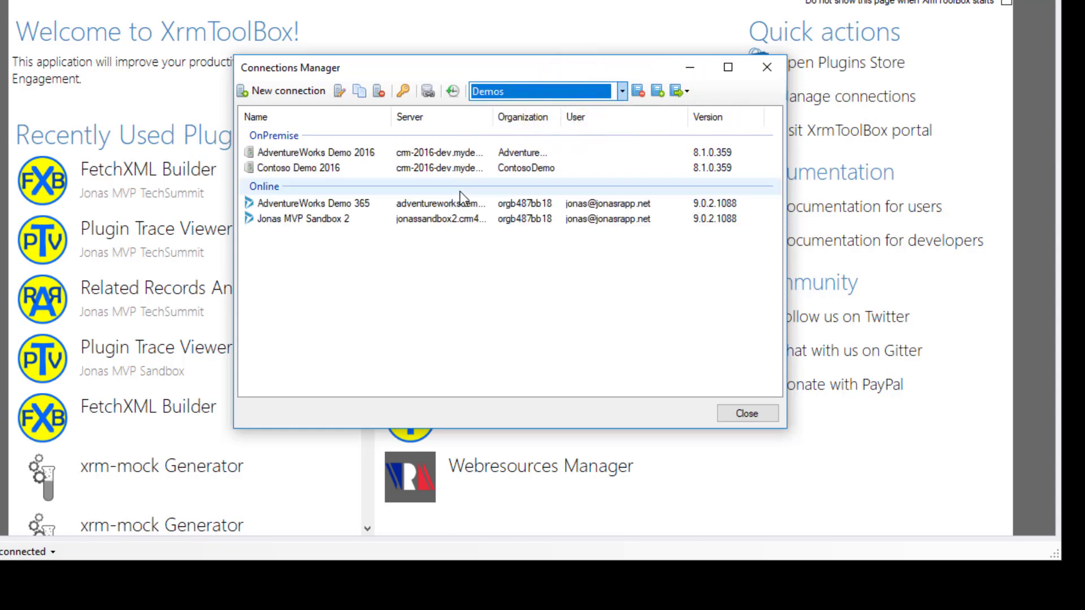
# Remove the empty Default list from the connection files, then close the connections manager and XrmToolBox.
pyautogui.click(551, 92)
pyautogui.click(546, 107)
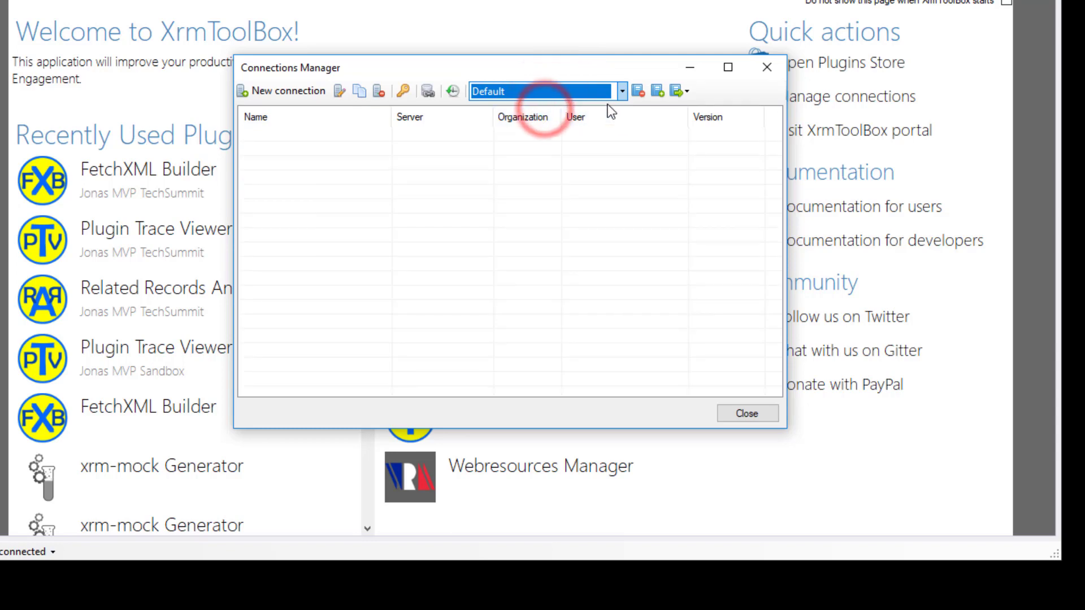
pyautogui.click(638, 93)
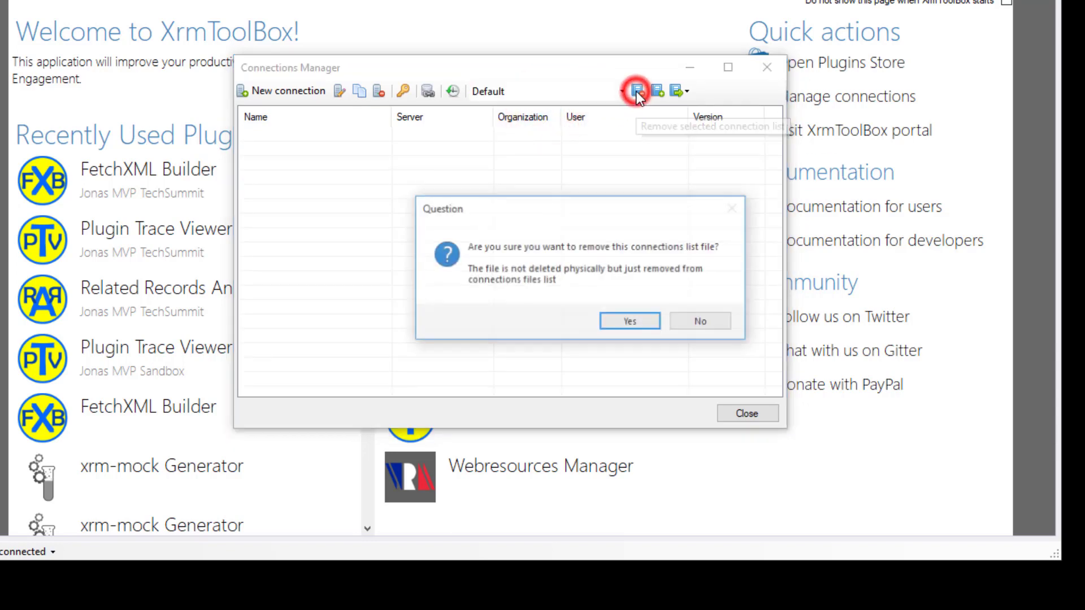
pyautogui.click(617, 319)
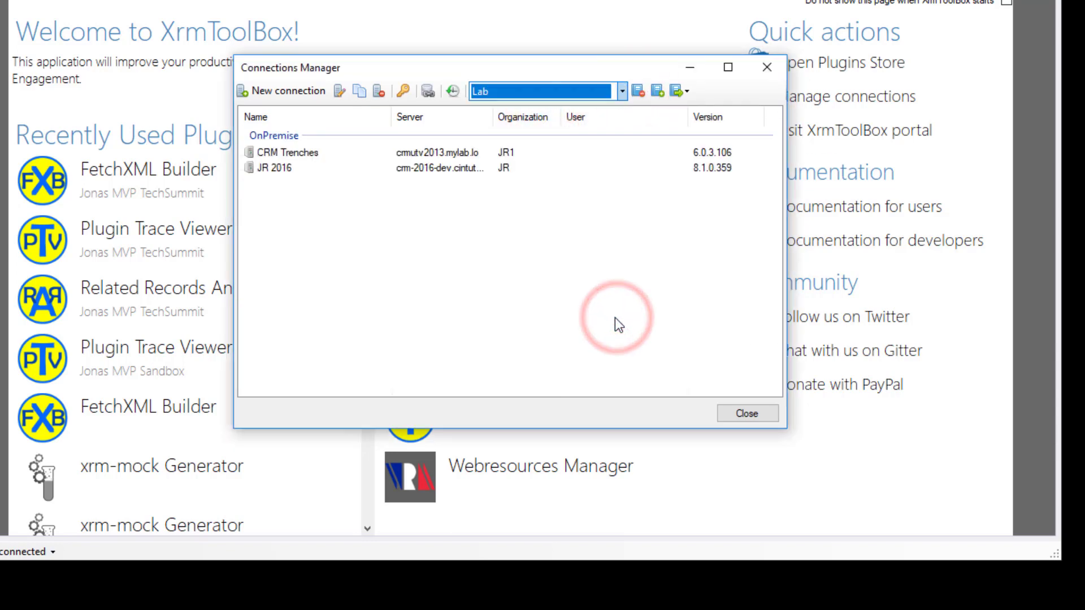
pyautogui.click(729, 413)
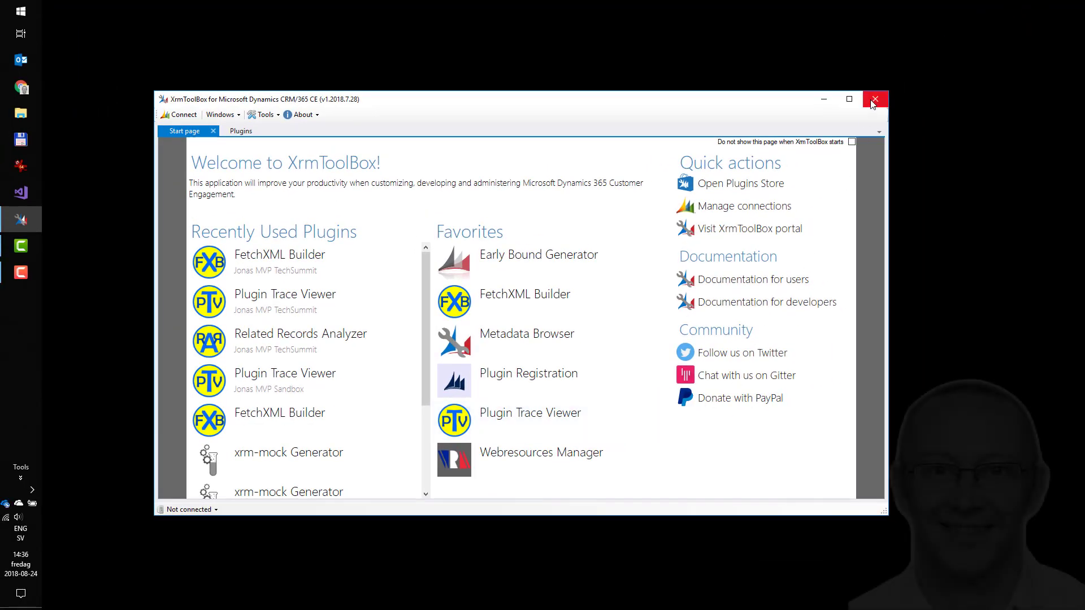
pyautogui.click(870, 100)
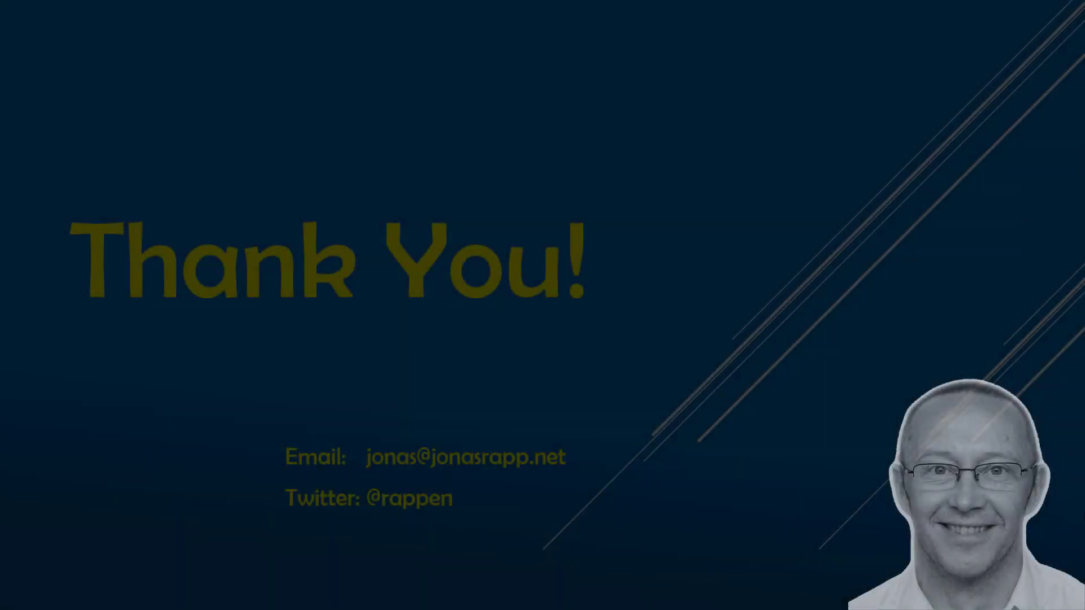